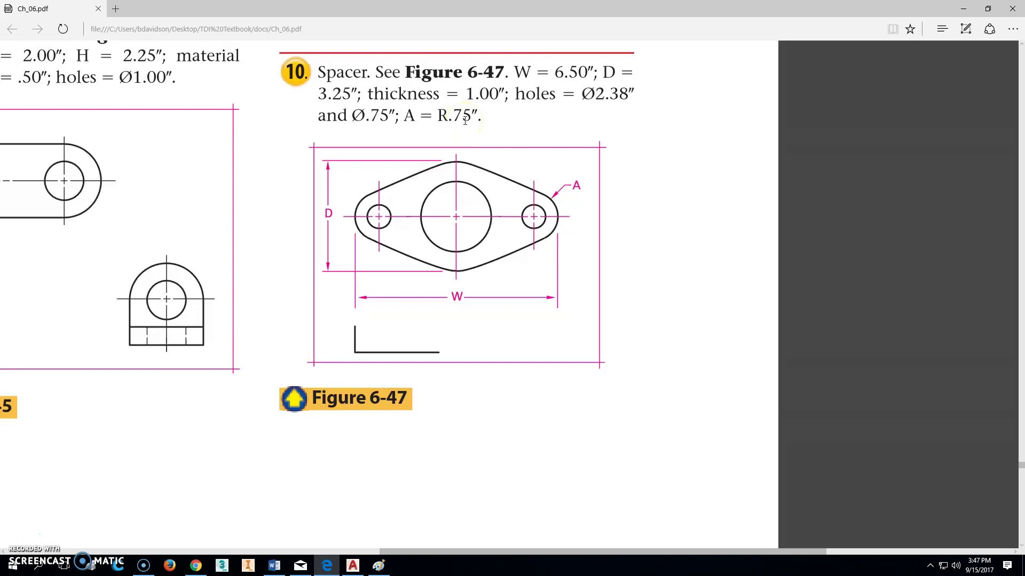
# Set the empty AutoCAD drawing to the Top view, then return to the spacer PDF in Edge
pyautogui.click(352, 566)
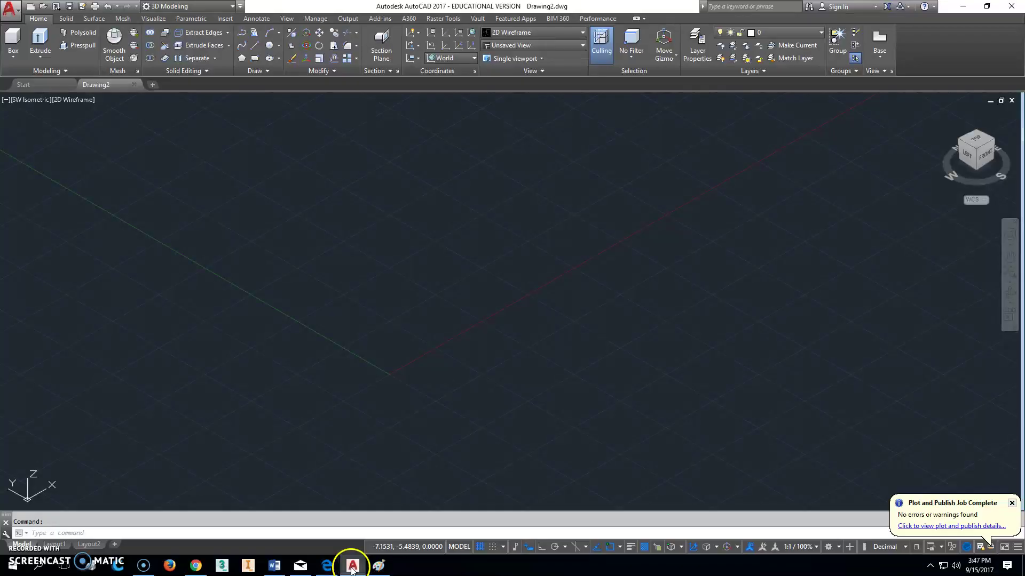
pyautogui.click(971, 148)
pyautogui.moveTo(753, 304); pyautogui.dragTo(735, 317, button='middle')
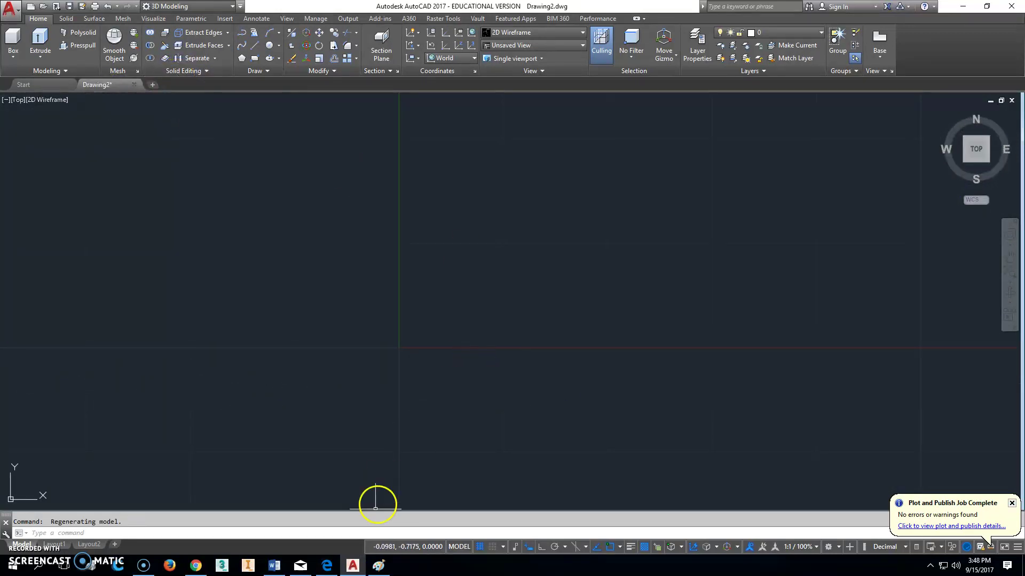
pyautogui.click(328, 565)
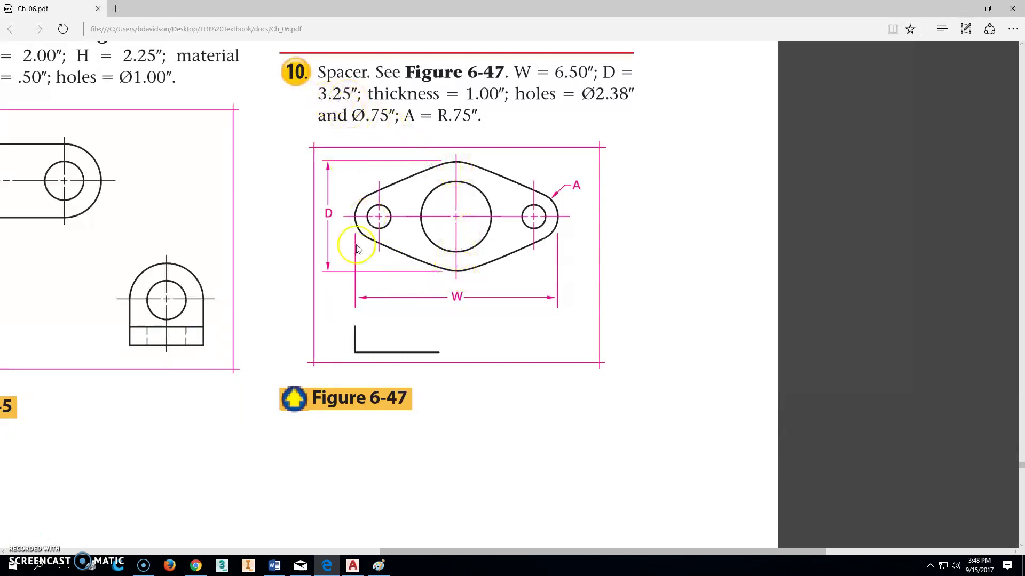
# Go back to AutoCAD after reading the spacer's width, depth, thickness and hole sizes
pyautogui.click(353, 565)
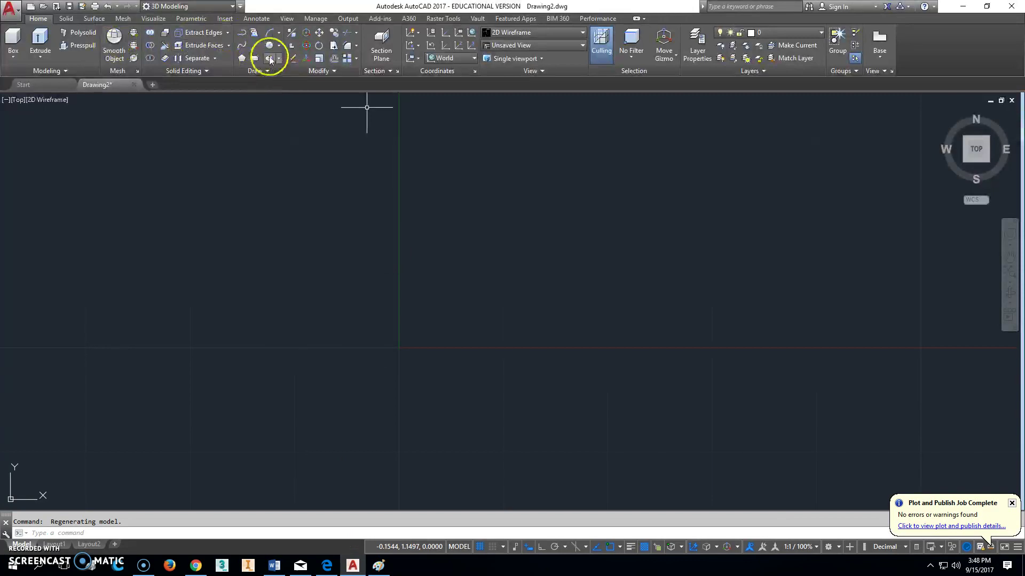
# Draw a 3.25-diameter circle near the axes origin and zoom to fit it
pyautogui.click(277, 45)
pyautogui.click(286, 84)
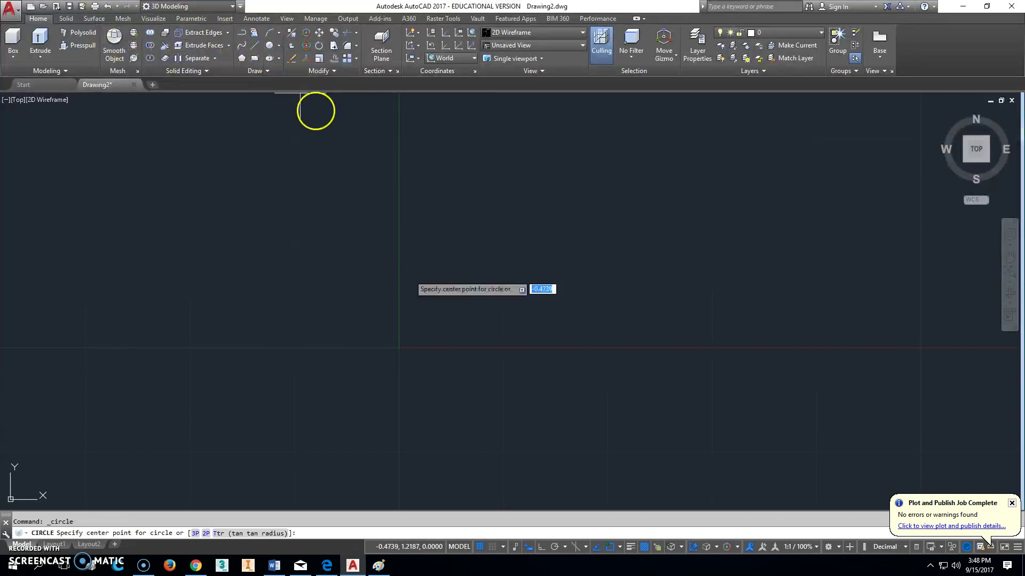
pyautogui.click(416, 339)
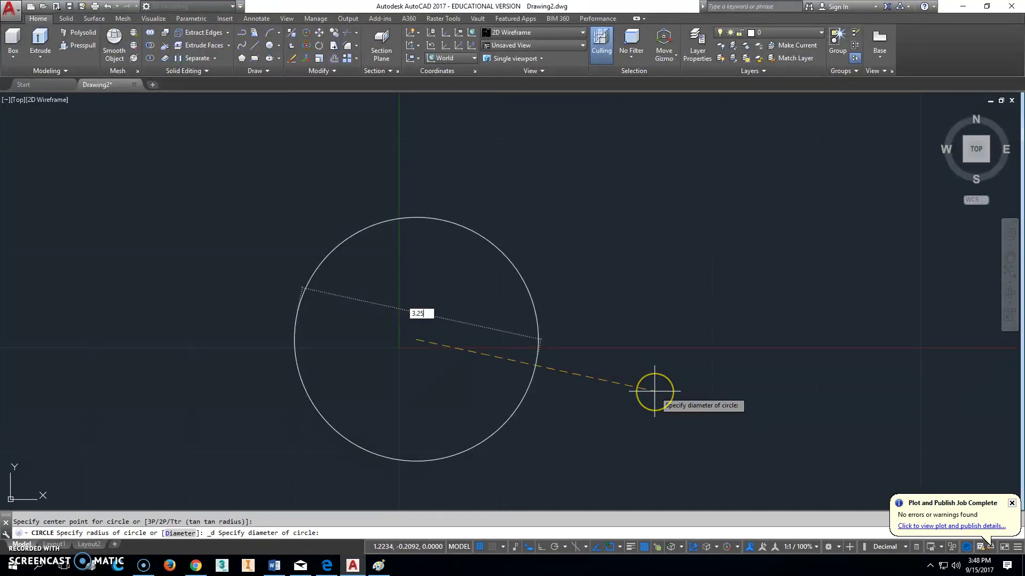
pyautogui.press('Return')
pyautogui.scroll(-2, 739, 370)
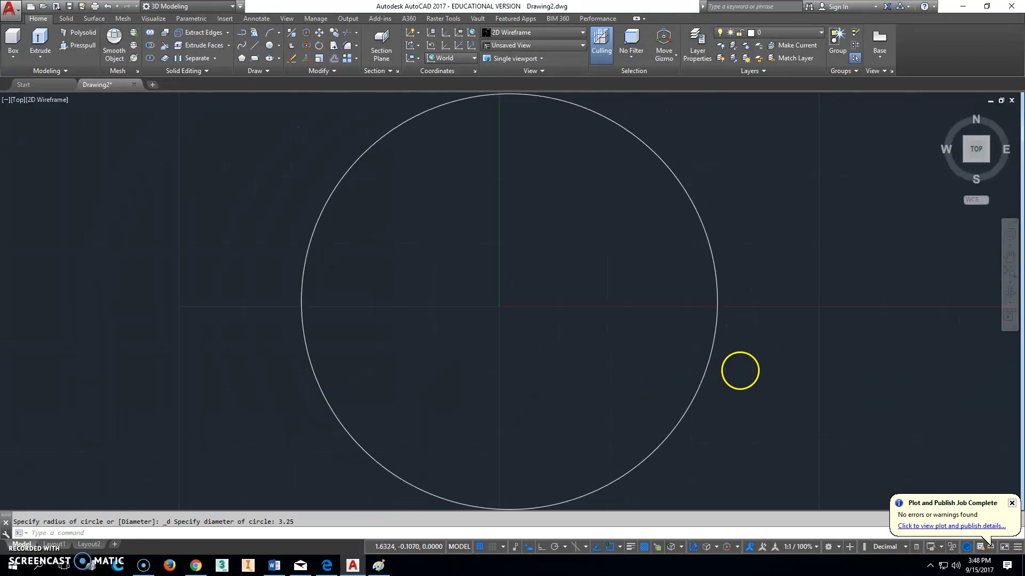
pyautogui.scroll(2, 739, 370)
pyautogui.scroll(-4, 734, 407)
pyautogui.middleClick(647, 366)
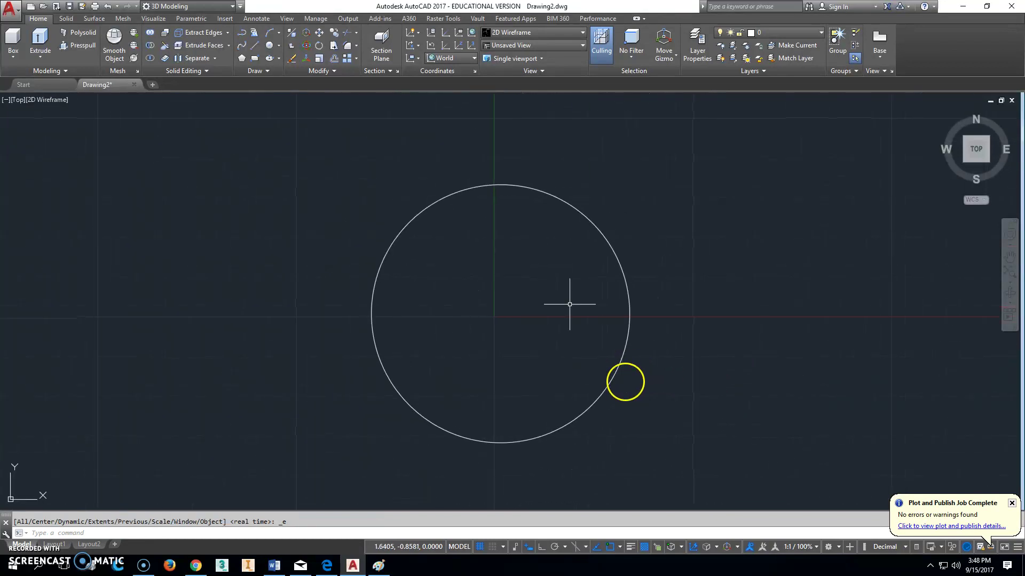
# Draw a 6.45-long horizontal line above the circle with Ortho on
pyautogui.click(255, 50)
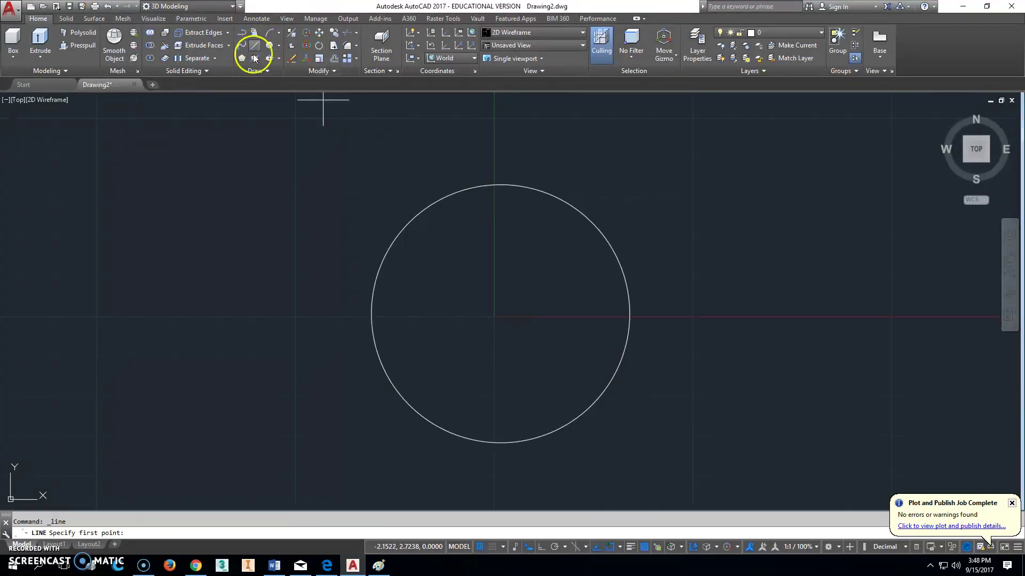
pyautogui.click(140, 142)
pyautogui.press('F8')
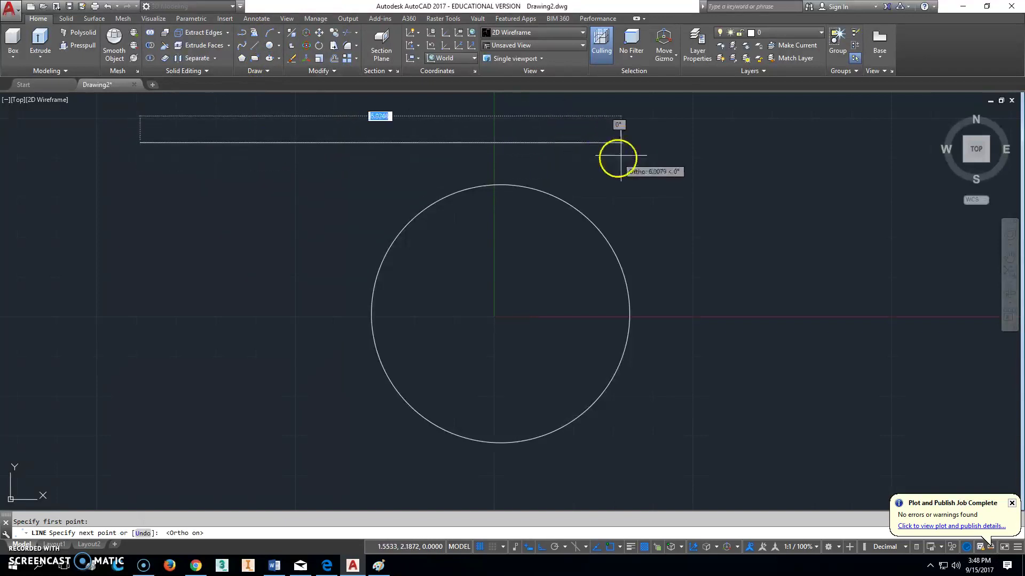
pyautogui.write('6.45')
pyautogui.press('Return')
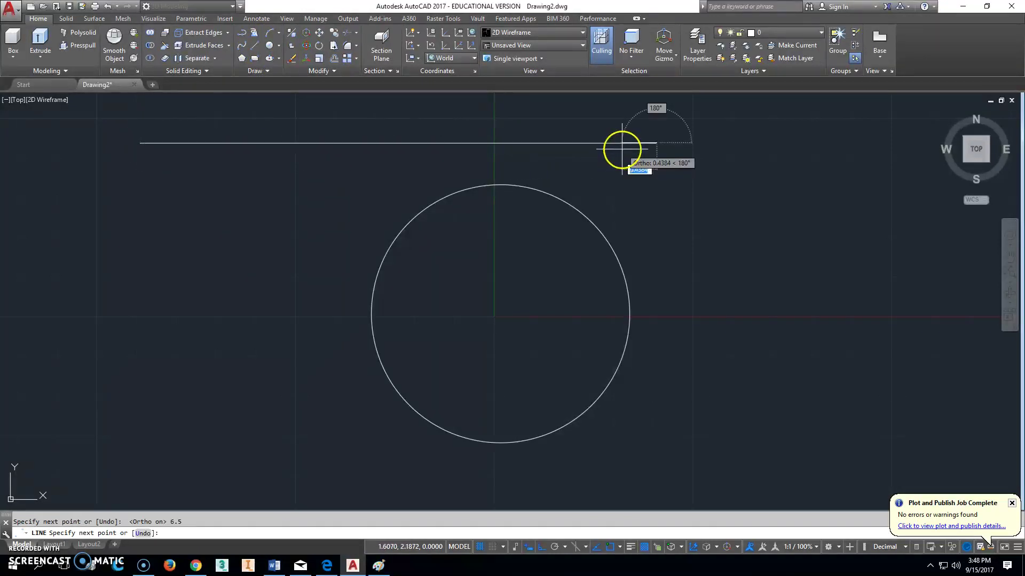
pyautogui.press('Escape')
# Move the horizontal line so it passes through the circle's centre
pyautogui.click(319, 32)
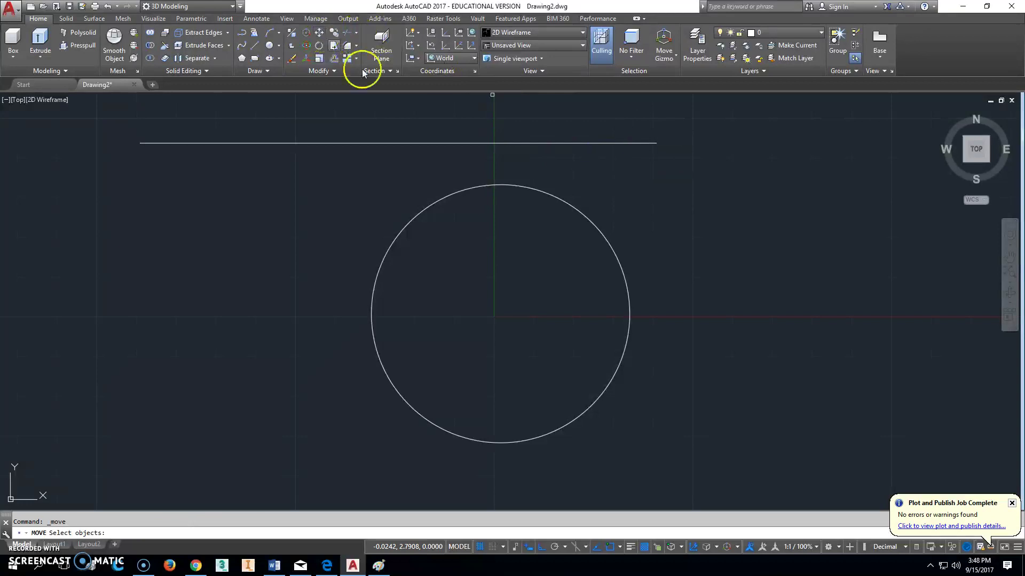
pyautogui.click(398, 143)
pyautogui.press('Return')
pyautogui.click(397, 143)
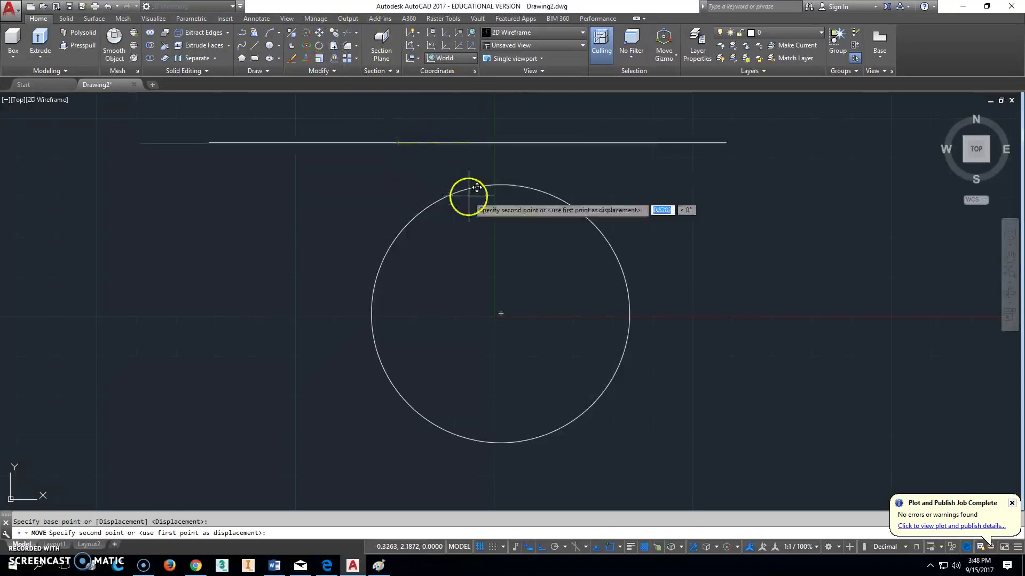
pyautogui.click(470, 190)
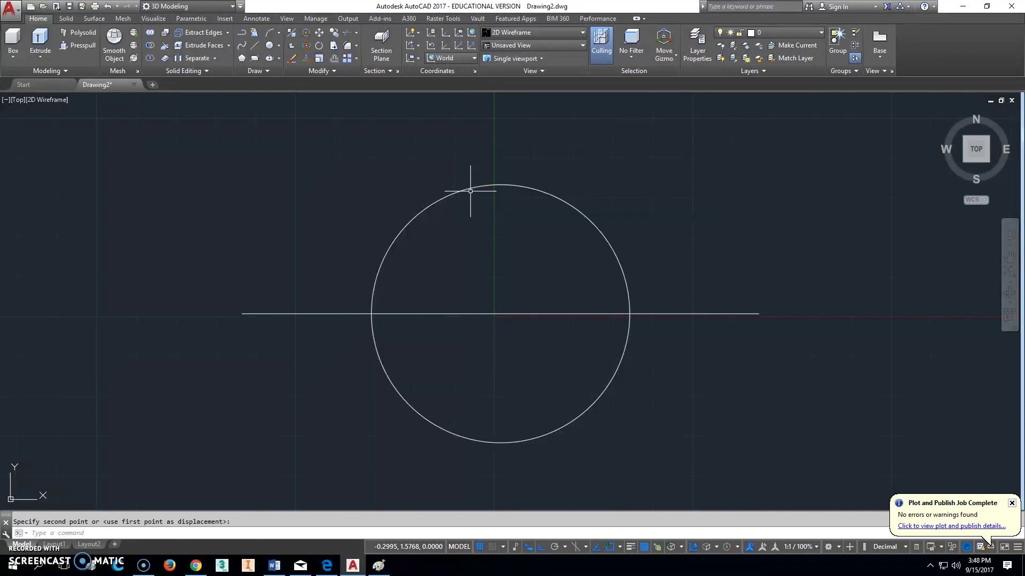
pyautogui.moveTo(488, 282); pyautogui.dragTo(446, 275, button='middle')
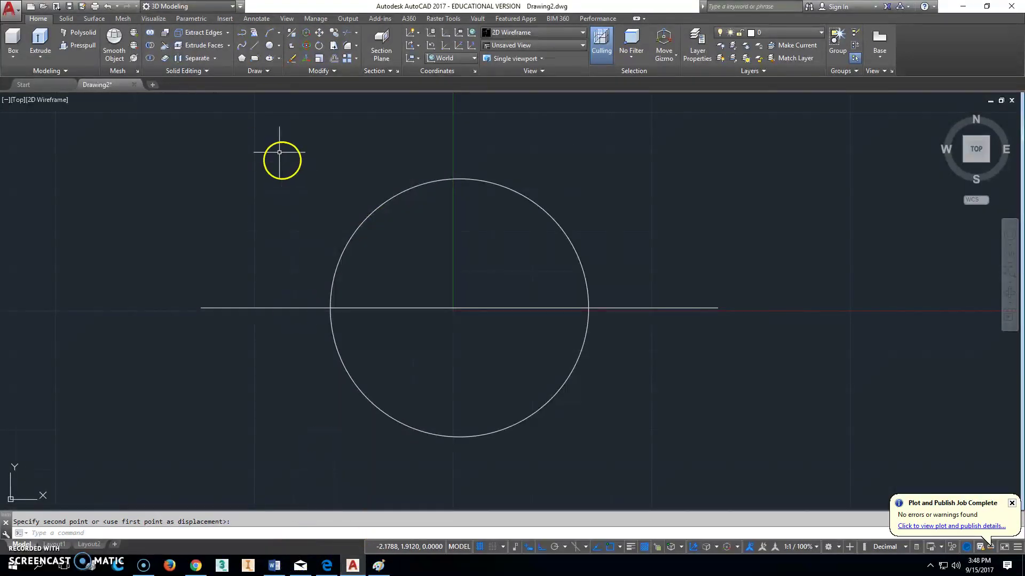
# Draw a 0.75-radius circle to the left of the large circle
pyautogui.click(279, 45)
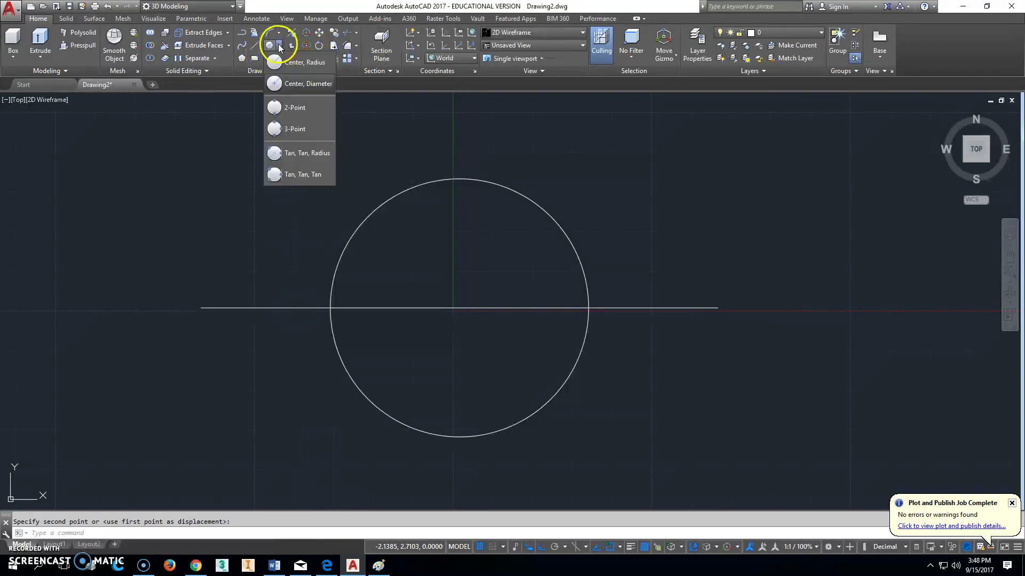
pyautogui.click(293, 65)
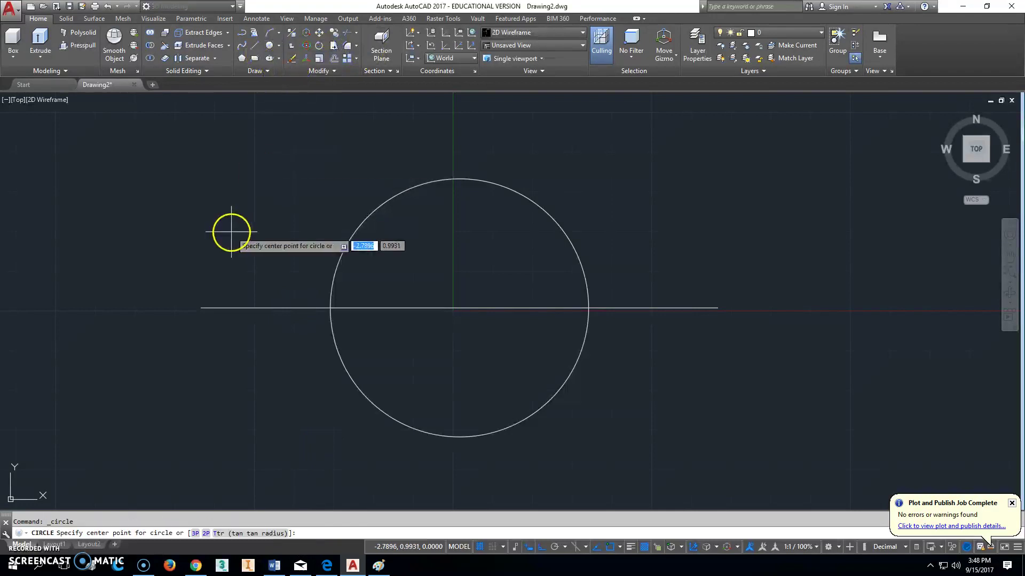
pyautogui.click(212, 252)
pyautogui.press('BackSpace')
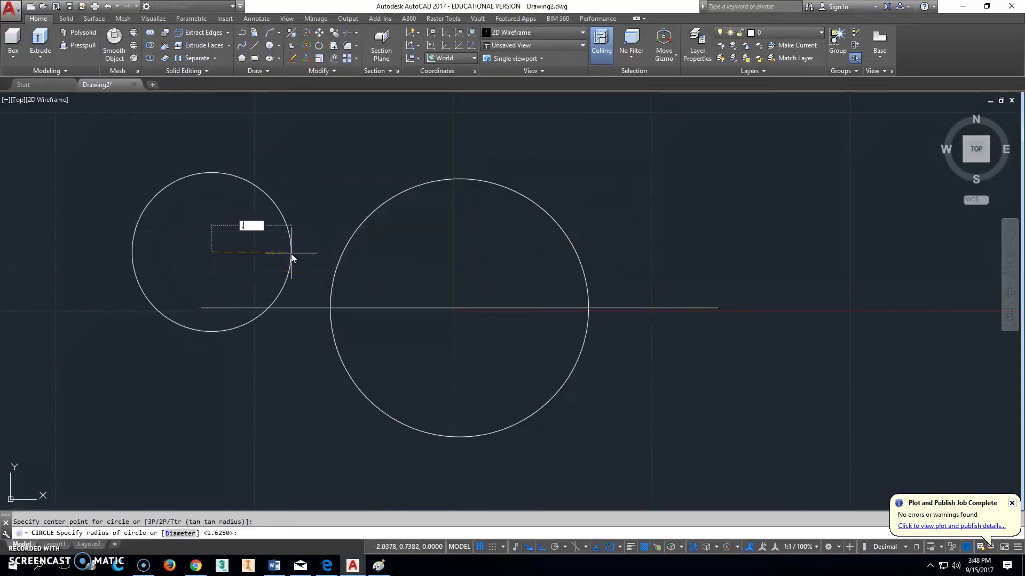
pyautogui.write('.75')
pyautogui.press('Return')
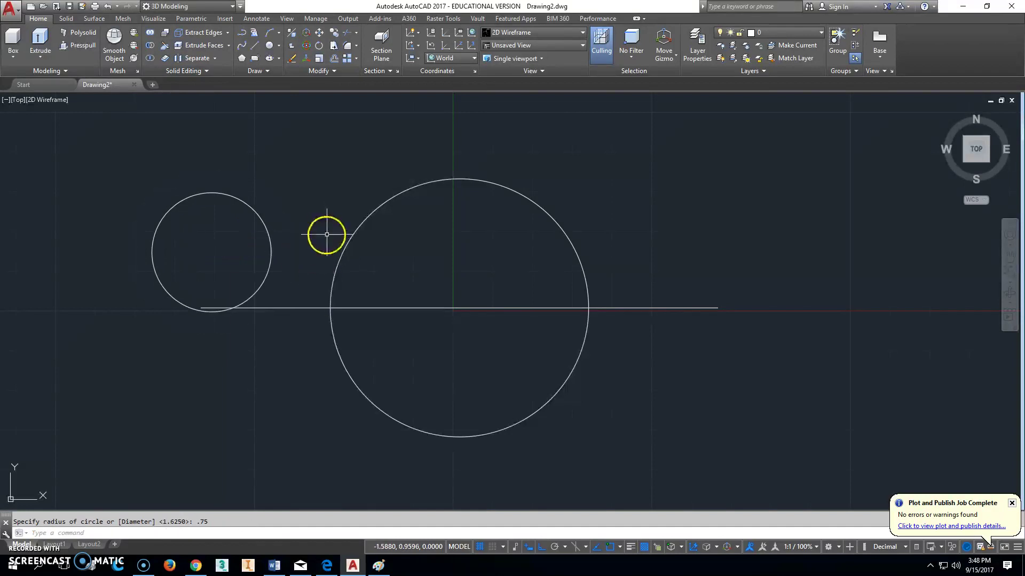
# Move the small circle using its quadrant as the base point toward the line's left end
pyautogui.press('Return')
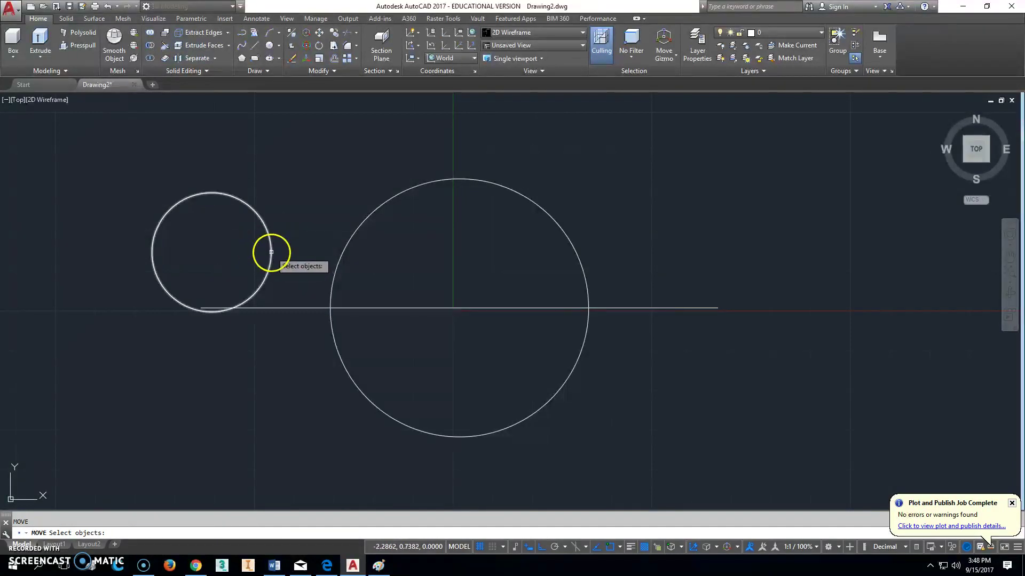
pyautogui.click(270, 251)
pyautogui.press('Return')
pyautogui.keyDown('shift'); pyautogui.rightClick(193, 250); pyautogui.keyUp('shift')
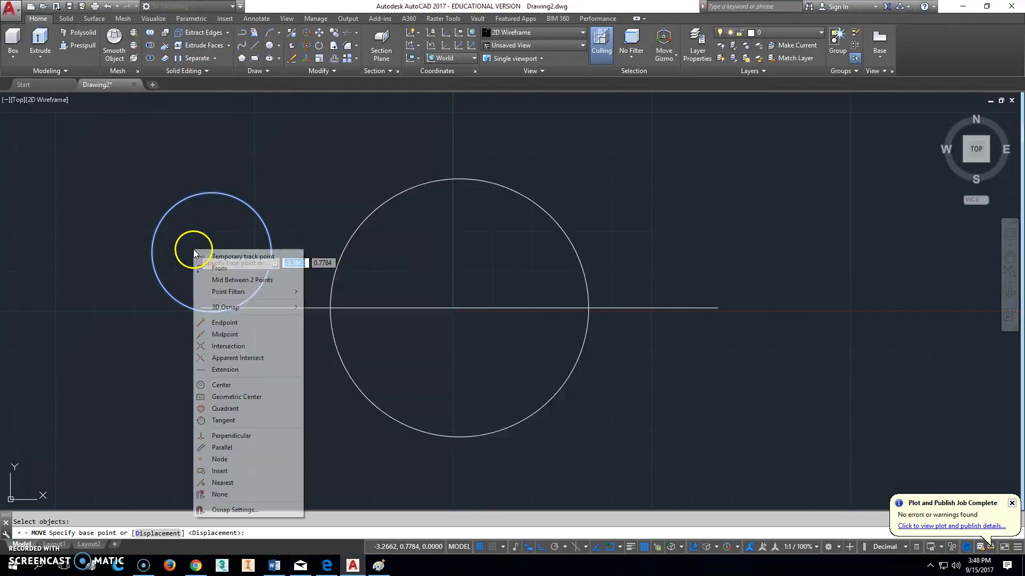
pyautogui.click(229, 408)
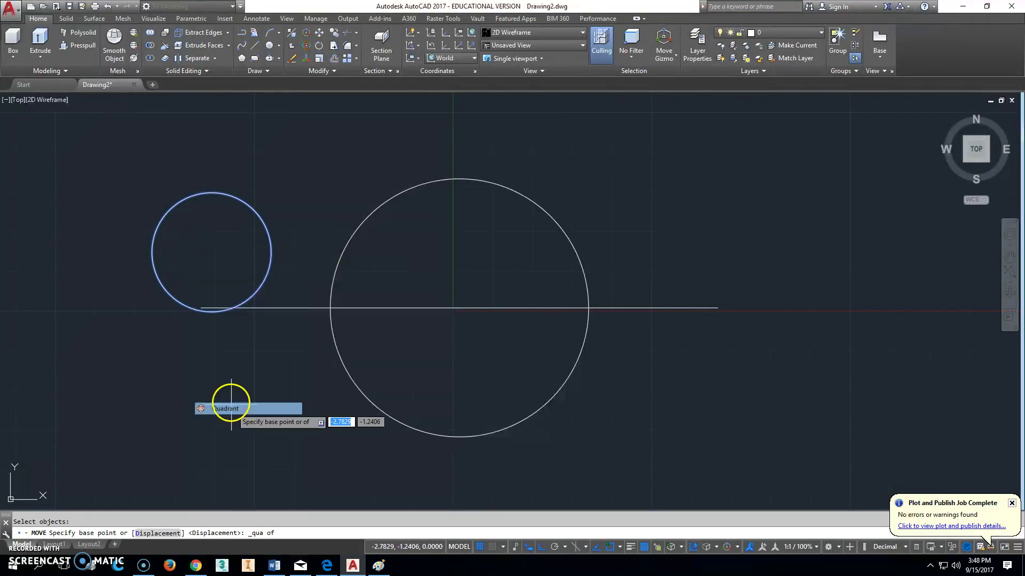
pyautogui.click(154, 255)
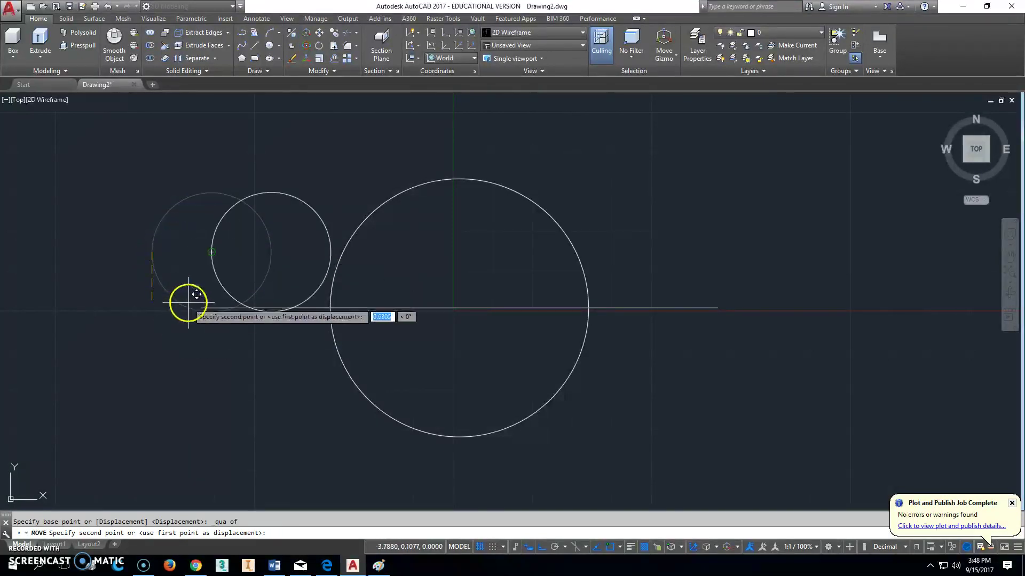
# Mirror the small circle across a vertical axis through the big circle's centre, keeping the original
pyautogui.click(335, 70)
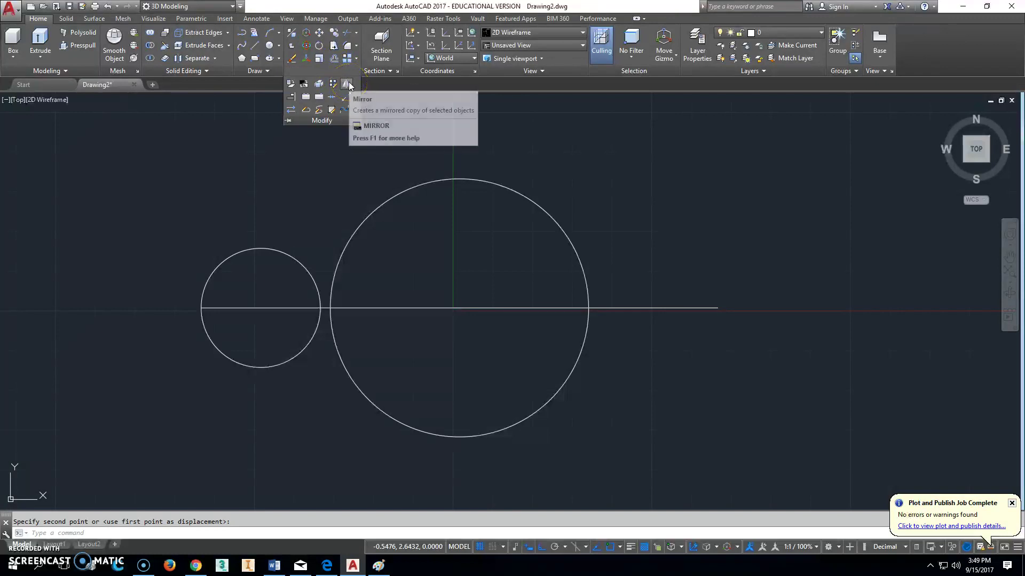
pyautogui.click(348, 83)
pyautogui.click(300, 260)
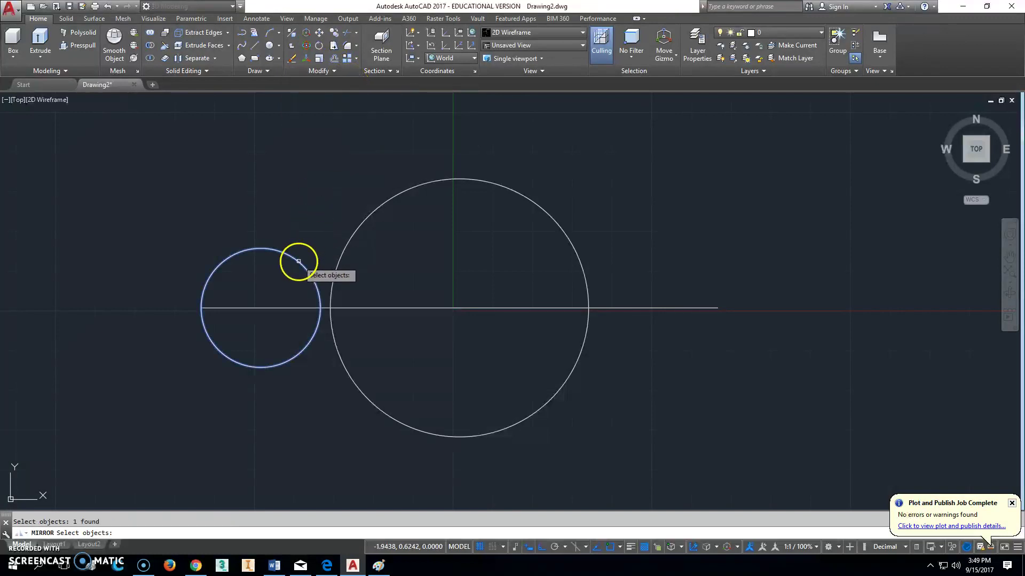
pyautogui.press('Return')
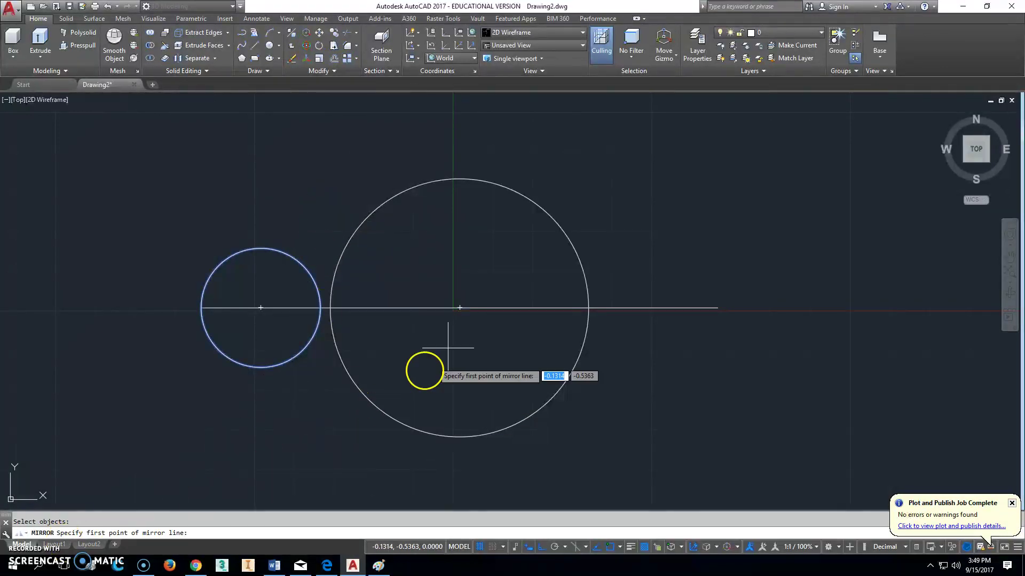
pyautogui.click(461, 311)
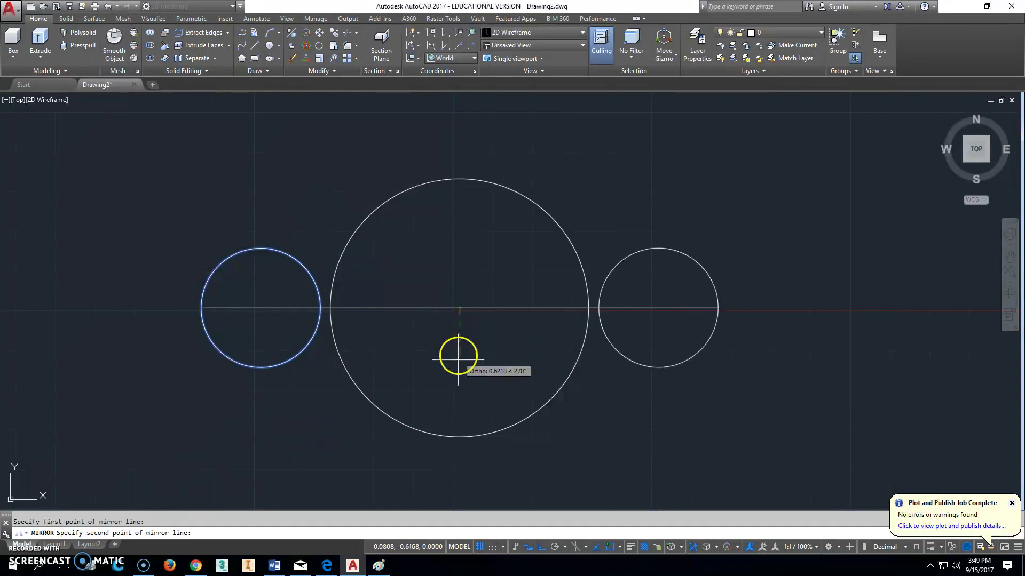
pyautogui.click(461, 486)
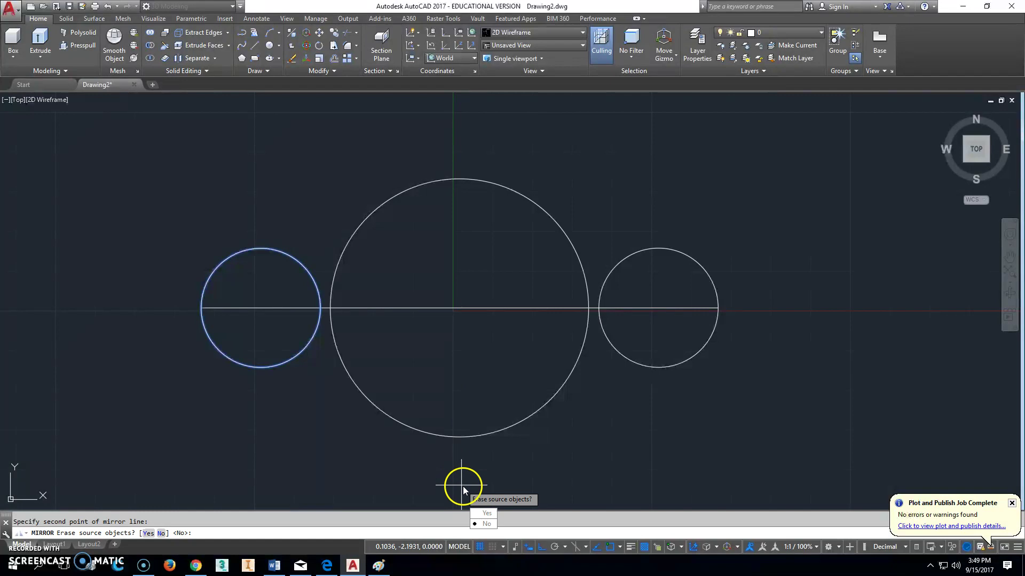
pyautogui.click(483, 523)
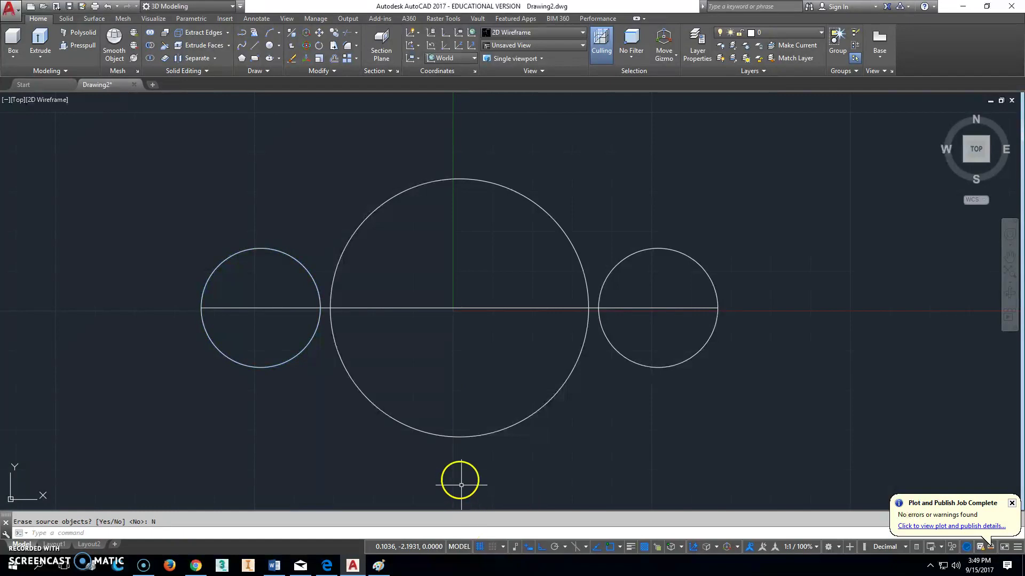
pyautogui.press('Escape')
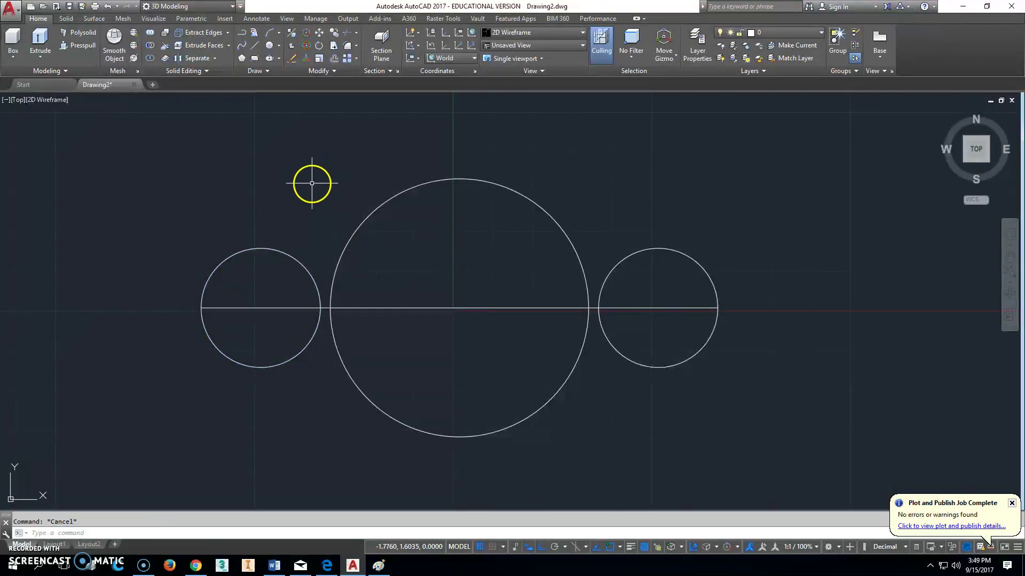
# Draw the upper line tangent to the small left circle and the large circle's top
pyautogui.write('l')
pyautogui.press('Return')
pyautogui.keyDown('shift'); pyautogui.rightClick(266, 244); pyautogui.keyUp('shift')
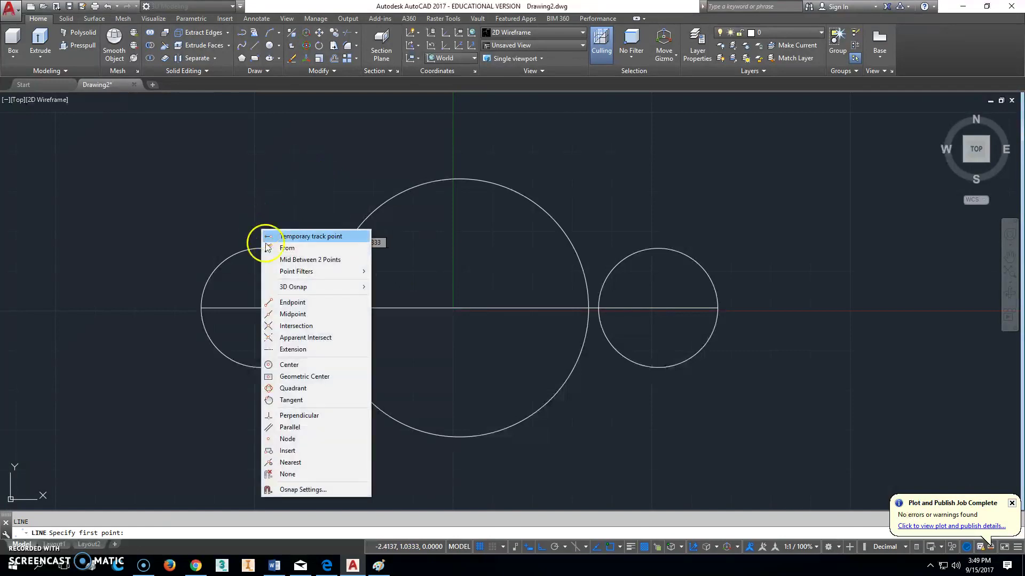
pyautogui.click(301, 401)
pyautogui.click(230, 246)
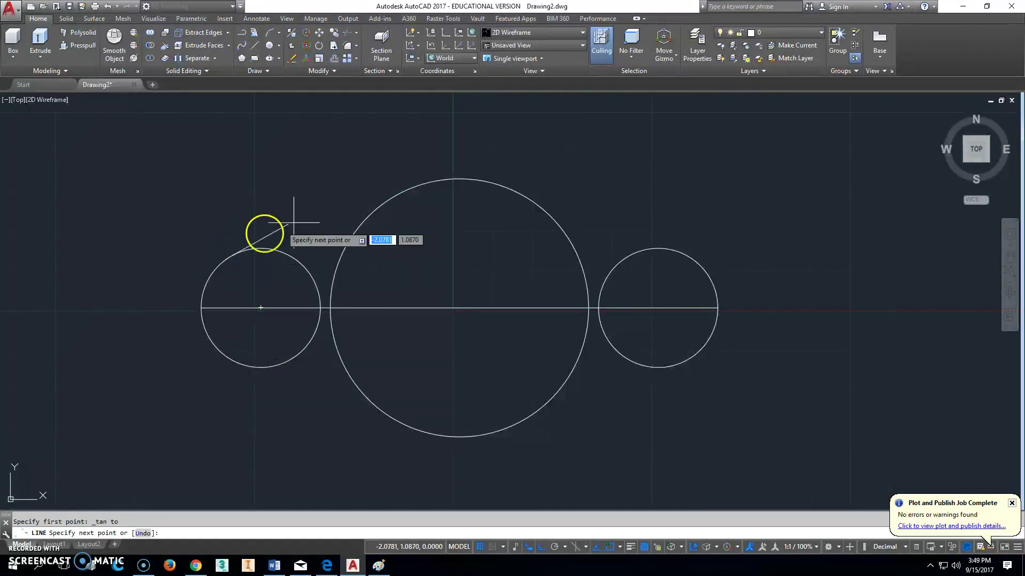
pyautogui.keyDown('shift'); pyautogui.rightClick(375, 176); pyautogui.keyUp('shift')
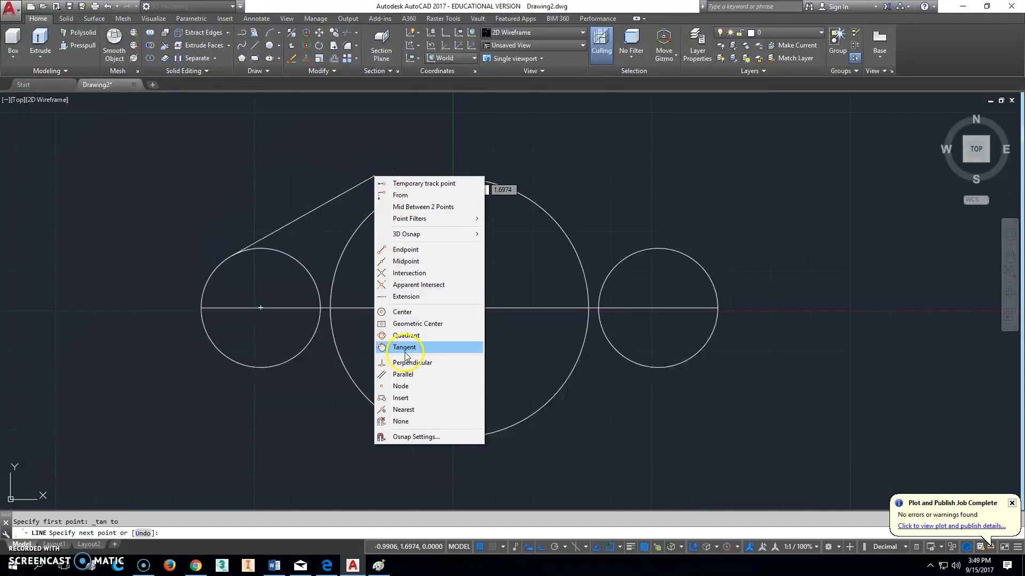
pyautogui.click(411, 336)
pyautogui.keyDown('shift'); pyautogui.rightClick(401, 187); pyautogui.keyUp('shift')
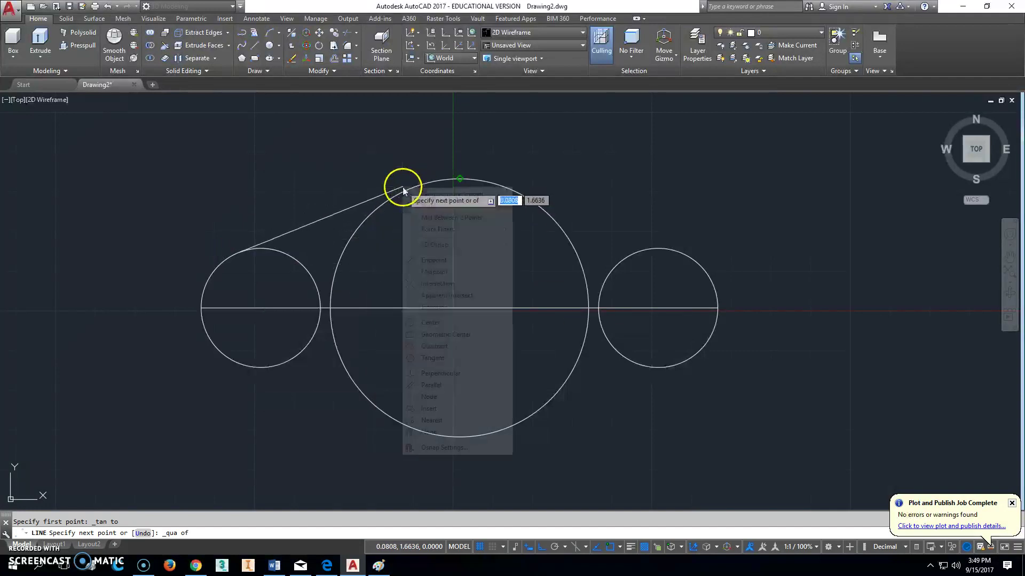
pyautogui.click(426, 358)
pyautogui.keyDown('shift'); pyautogui.rightClick(373, 186); pyautogui.keyUp('shift')
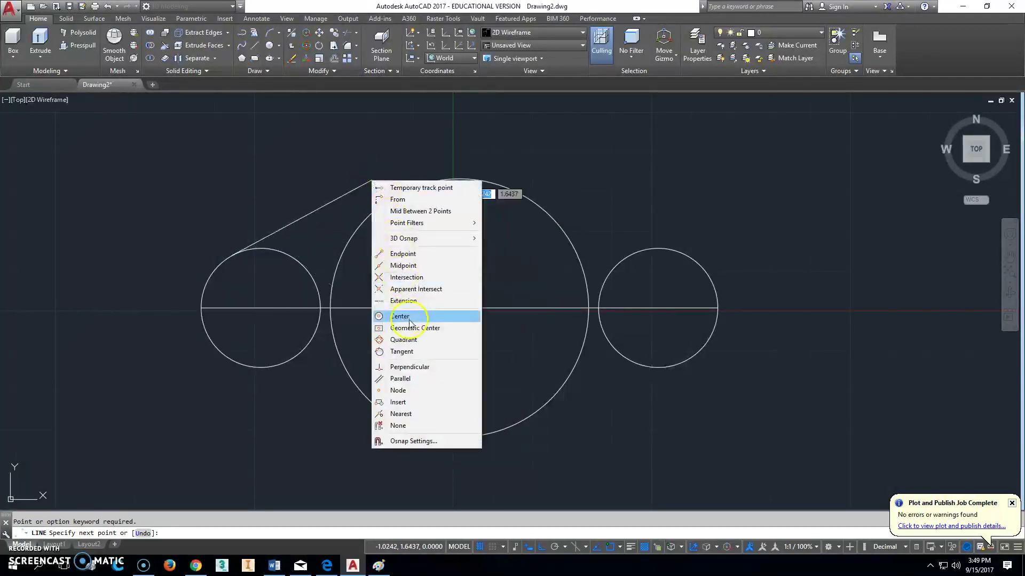
pyautogui.click(414, 357)
pyautogui.click(415, 184)
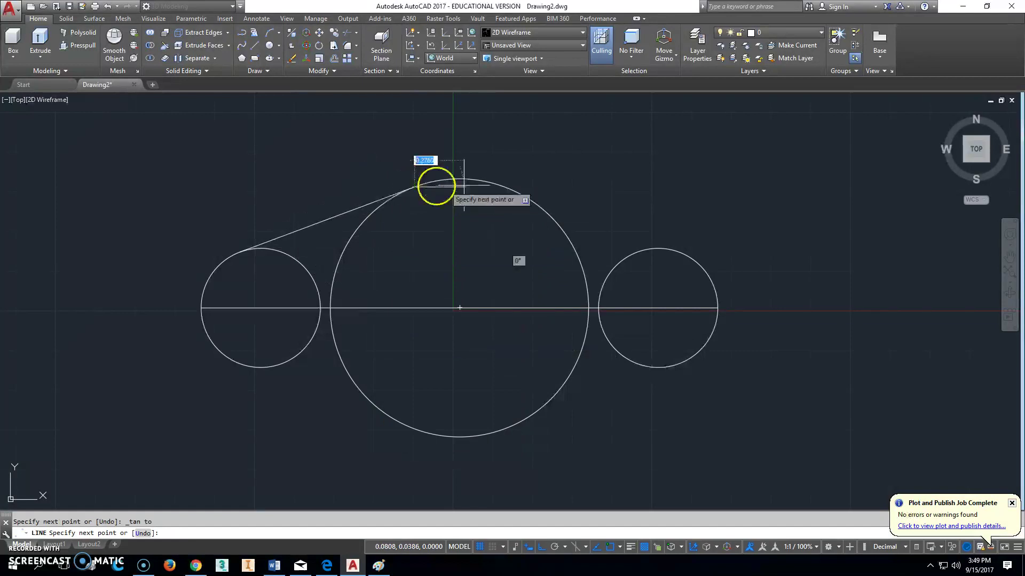
pyautogui.press('Escape')
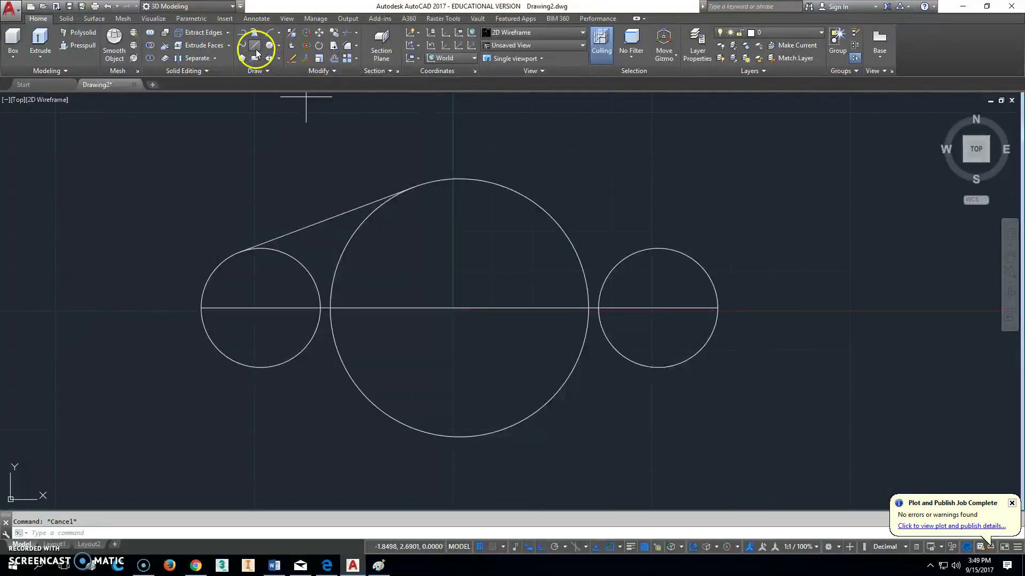
# Draw the lower line tangent to the small circle's bottom and the large circle
pyautogui.click(255, 49)
pyautogui.keyDown('shift'); pyautogui.rightClick(281, 405); pyautogui.keyUp('shift')
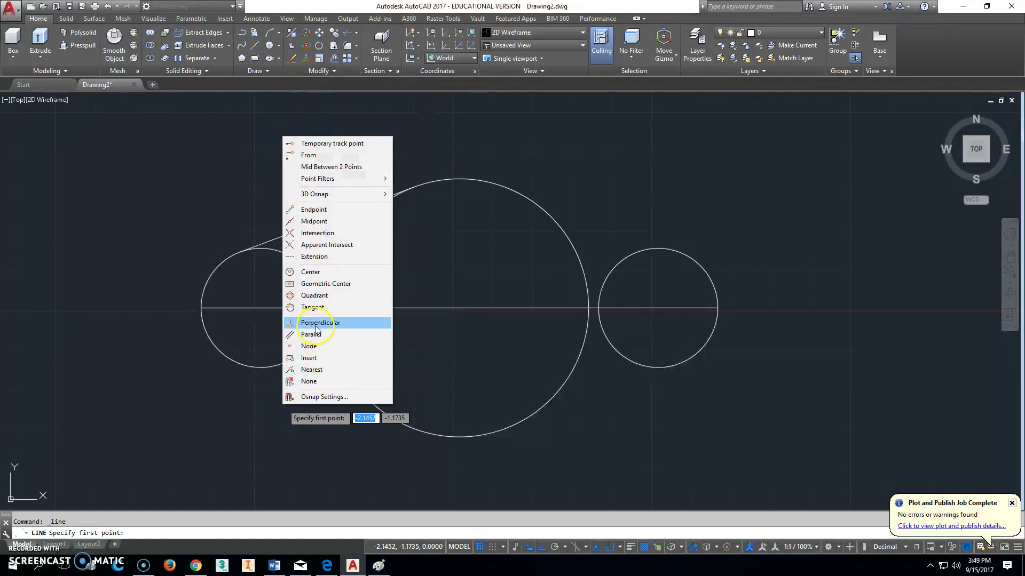
pyautogui.click(312, 308)
pyautogui.click(244, 366)
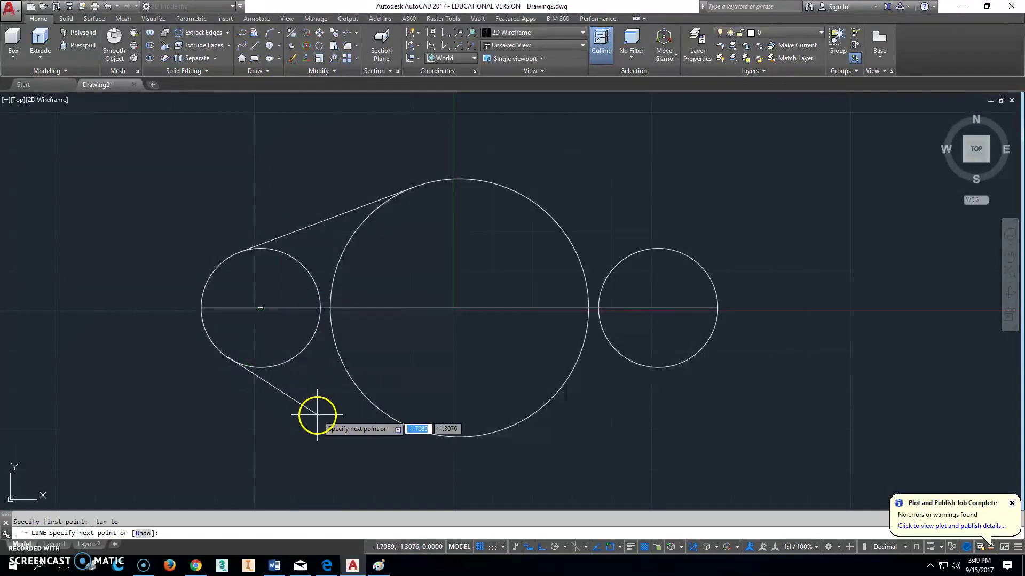
pyautogui.keyDown('shift'); pyautogui.rightClick(317, 414); pyautogui.keyUp('shift')
pyautogui.click(359, 320)
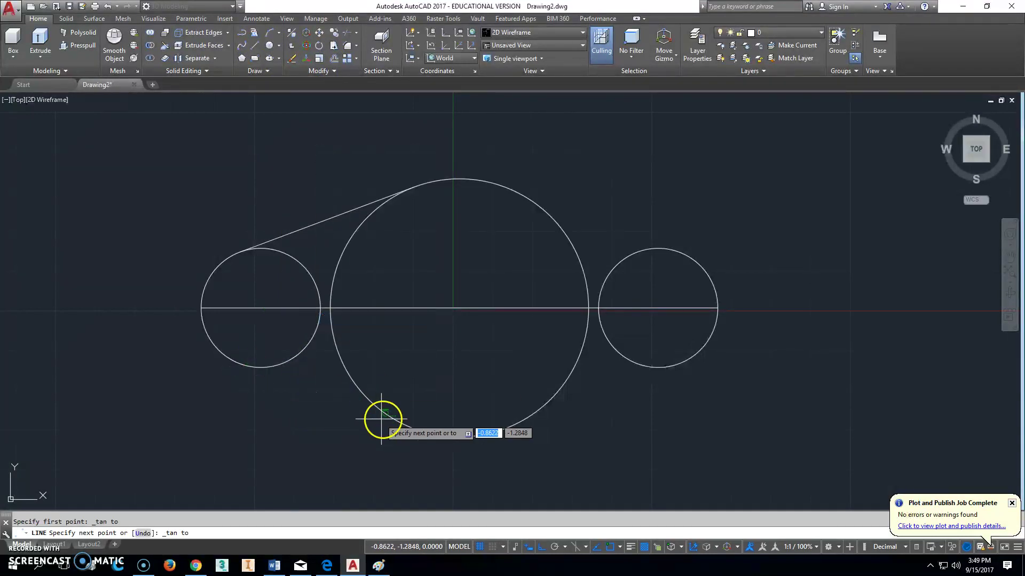
pyautogui.click(382, 420)
pyautogui.press('Escape')
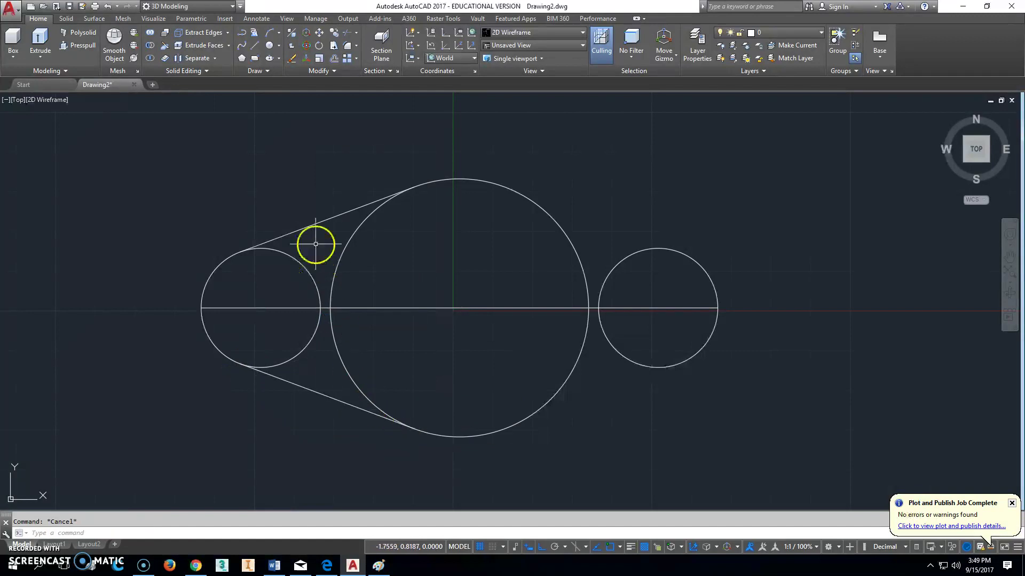
# Delete the right circle and trim away the left circle's two inner arcs
pyautogui.click(621, 260)
pyautogui.press('Delete')
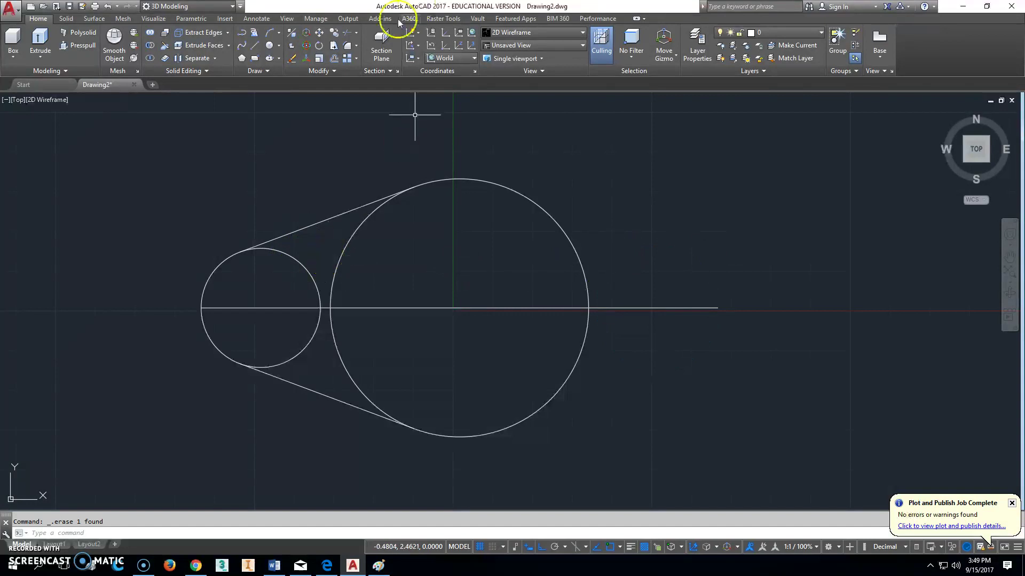
pyautogui.click(348, 33)
pyautogui.press('Return')
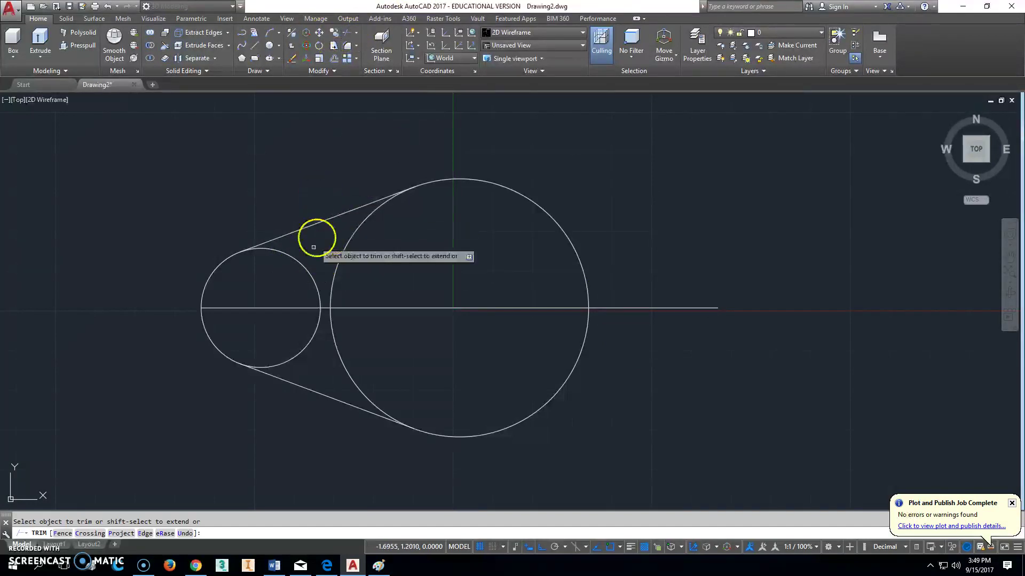
pyautogui.click(310, 276)
pyautogui.click(317, 330)
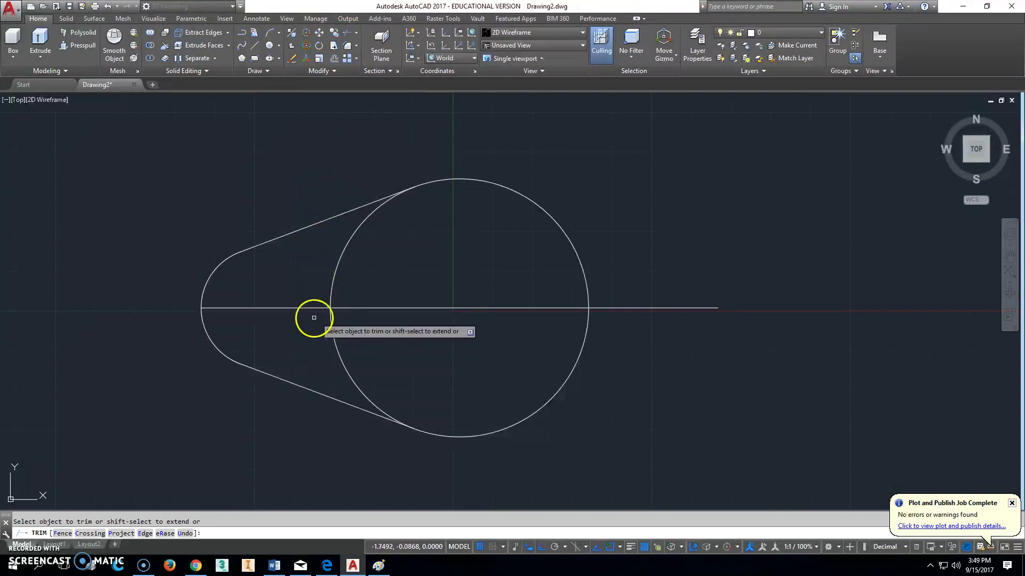
pyautogui.press('Return')
pyautogui.click(305, 309)
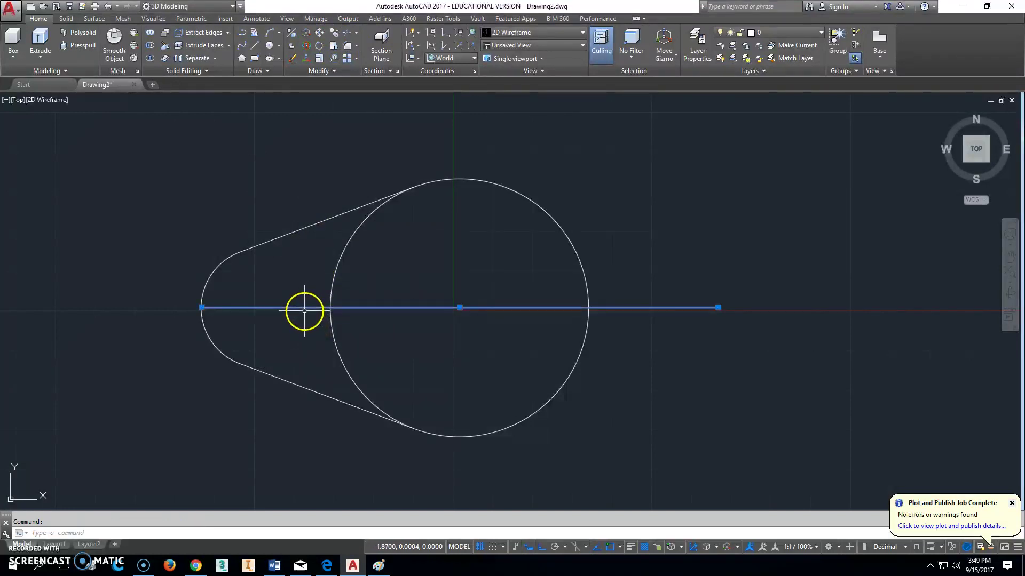
pyautogui.press('Escape')
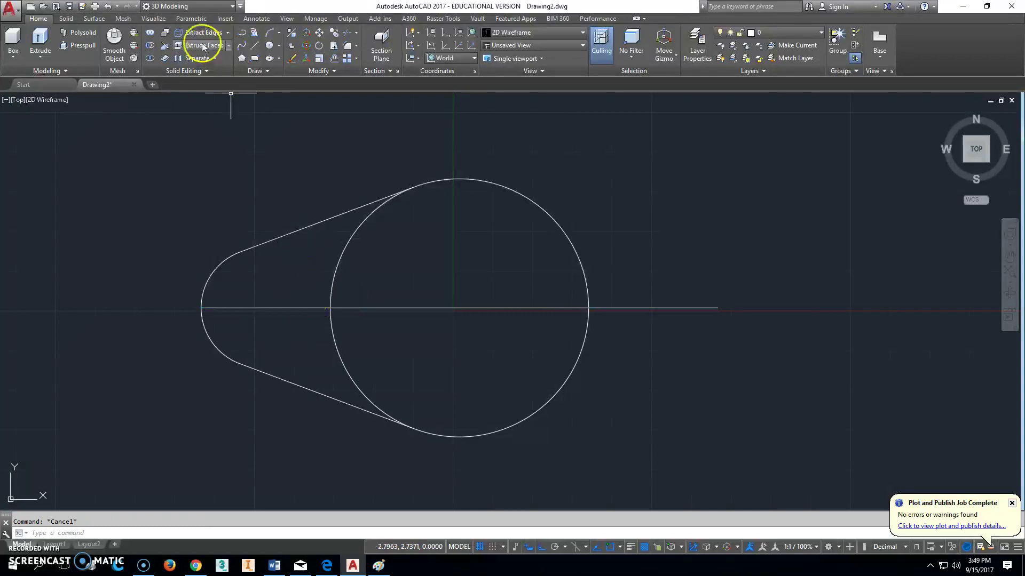
# Check the Ø.75 small hole diameter in the Edge PDF
pyautogui.click(327, 565)
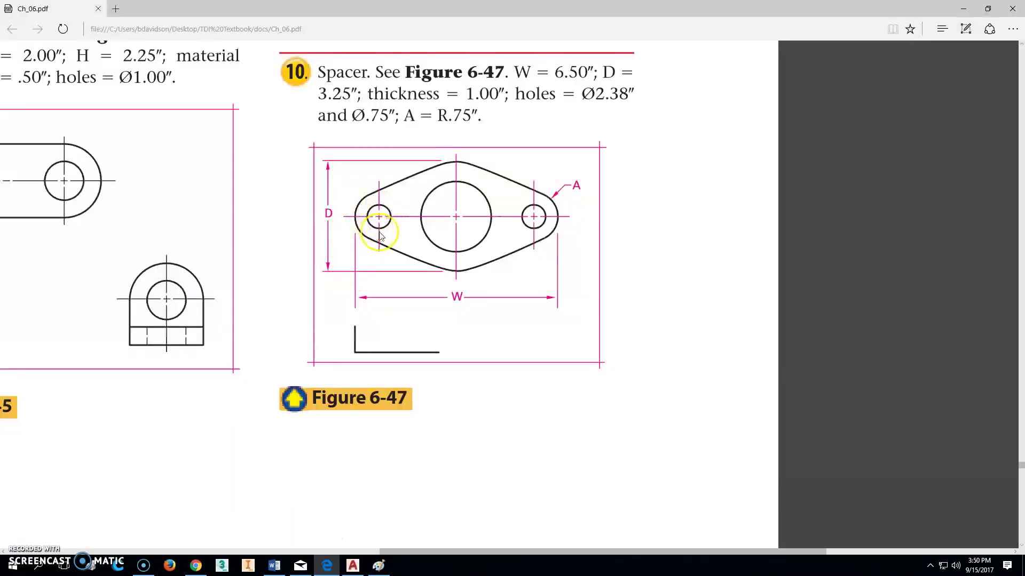
pyautogui.moveTo(350, 115); pyautogui.dragTo(392, 114)
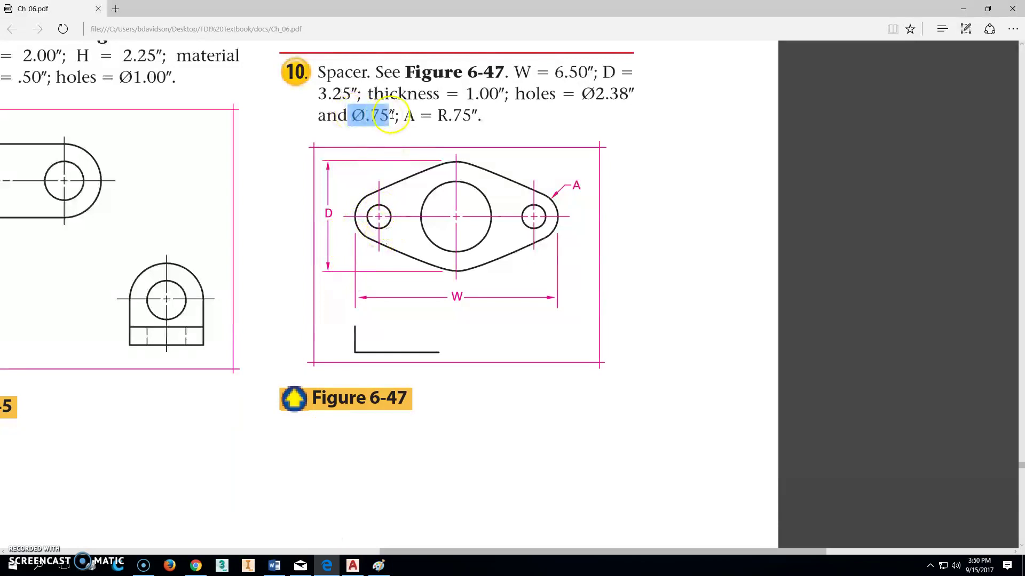
pyautogui.click(722, 156)
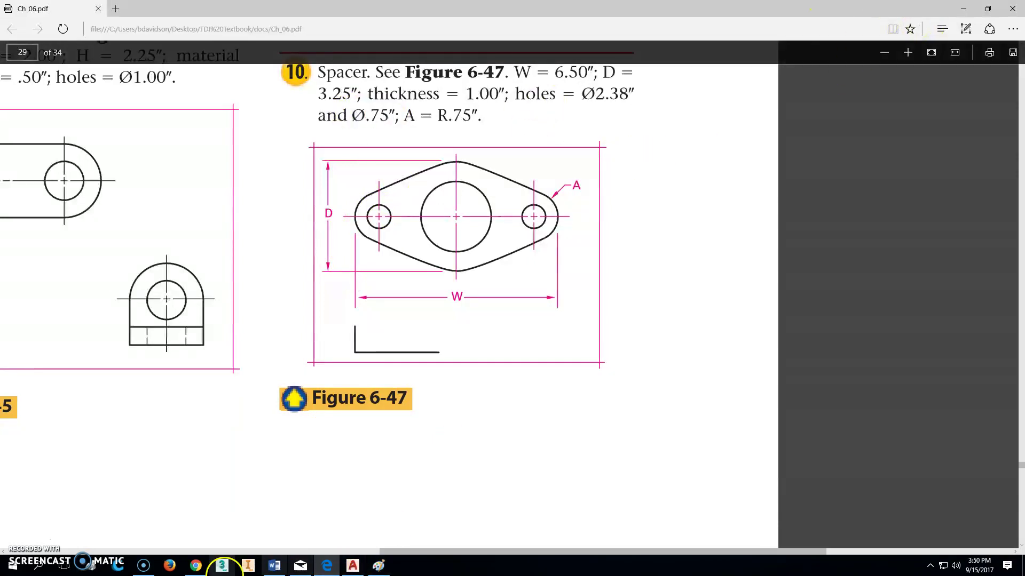
# Draw a Ø.75 hole circle centred on the rounded left end's arc centre
pyautogui.click(353, 565)
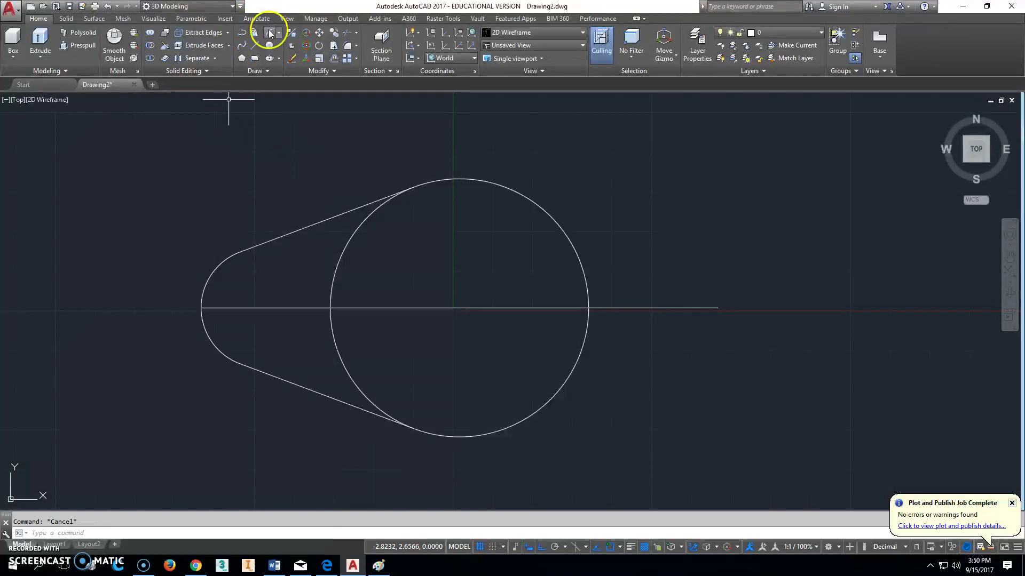
pyautogui.click(282, 49)
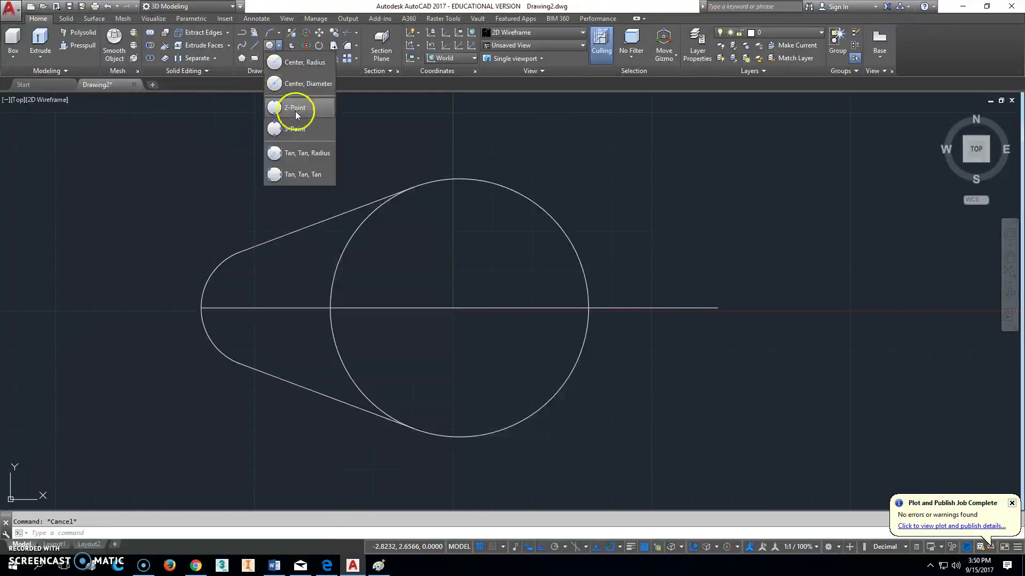
pyautogui.click(302, 77)
pyautogui.click(260, 308)
pyautogui.press('d')
pyautogui.press('Return')
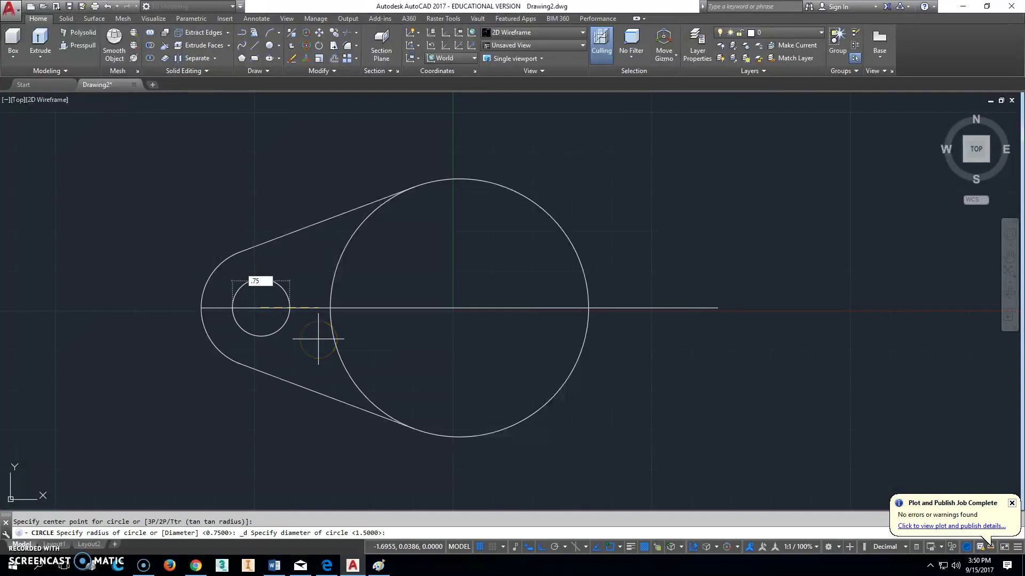
pyautogui.write('.75')
pyautogui.press('Return')
pyautogui.press('Escape')
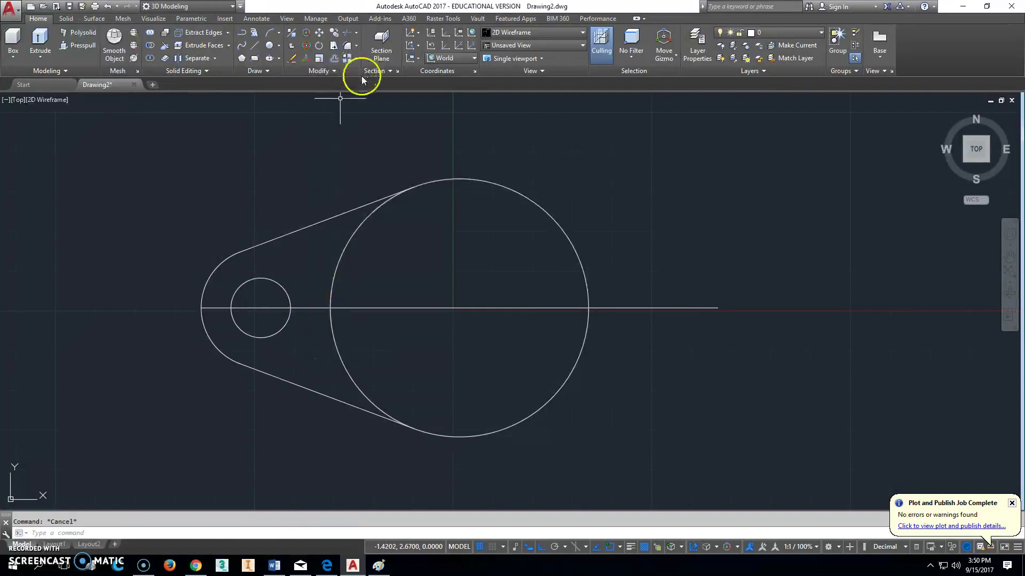
# Mirror the left arc, both tangent lines and the small hole to the right, keeping originals
pyautogui.click(348, 71)
pyautogui.click(346, 84)
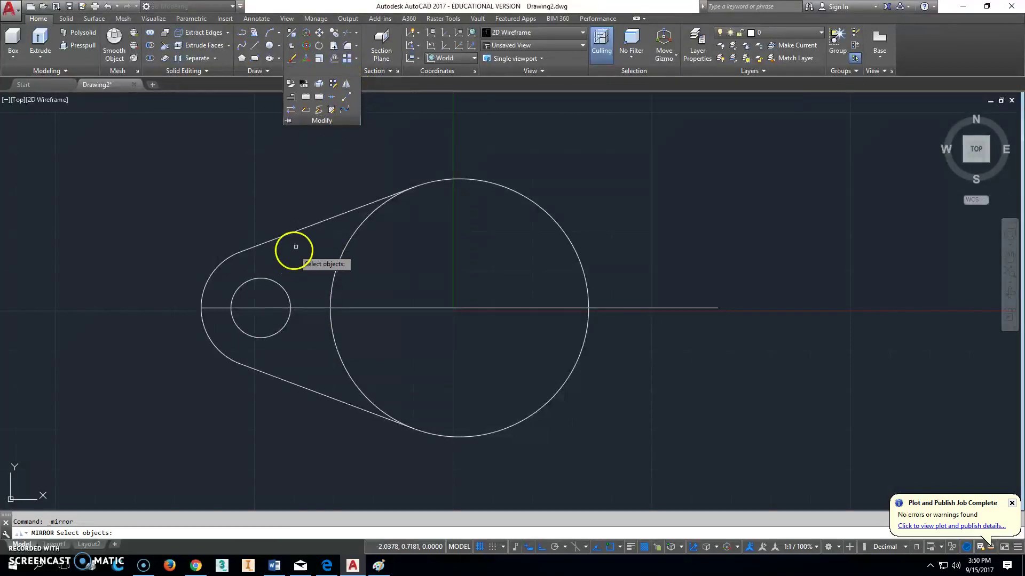
pyautogui.click(302, 229)
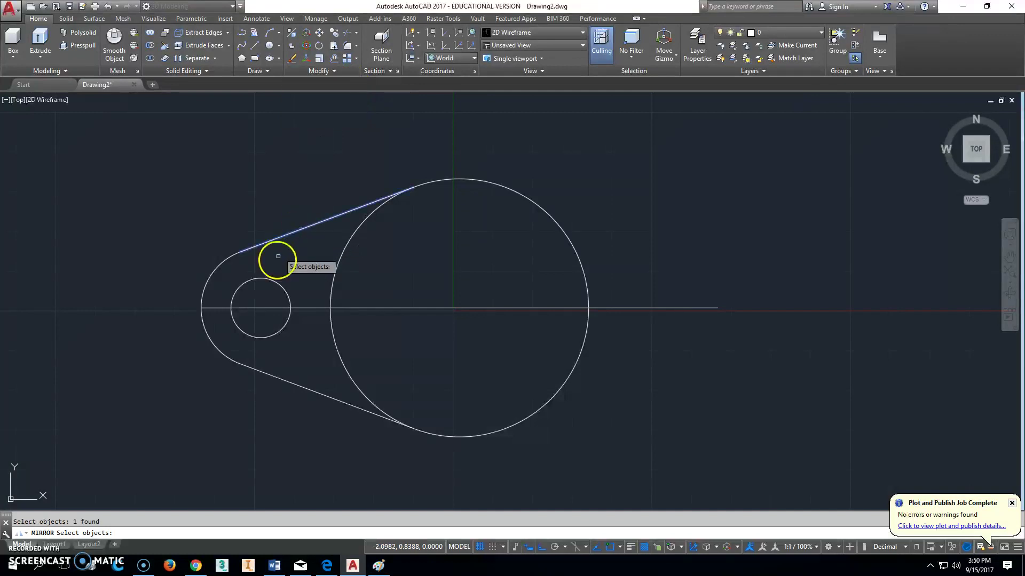
pyautogui.click(271, 282)
pyautogui.click(224, 263)
pyautogui.click(199, 267)
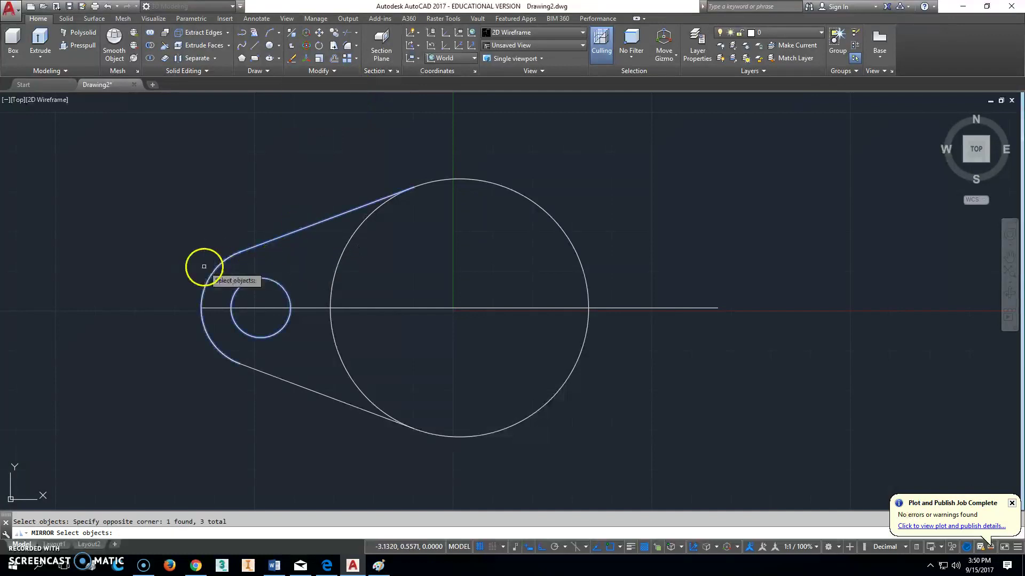
pyautogui.click(276, 378)
pyautogui.press('Return')
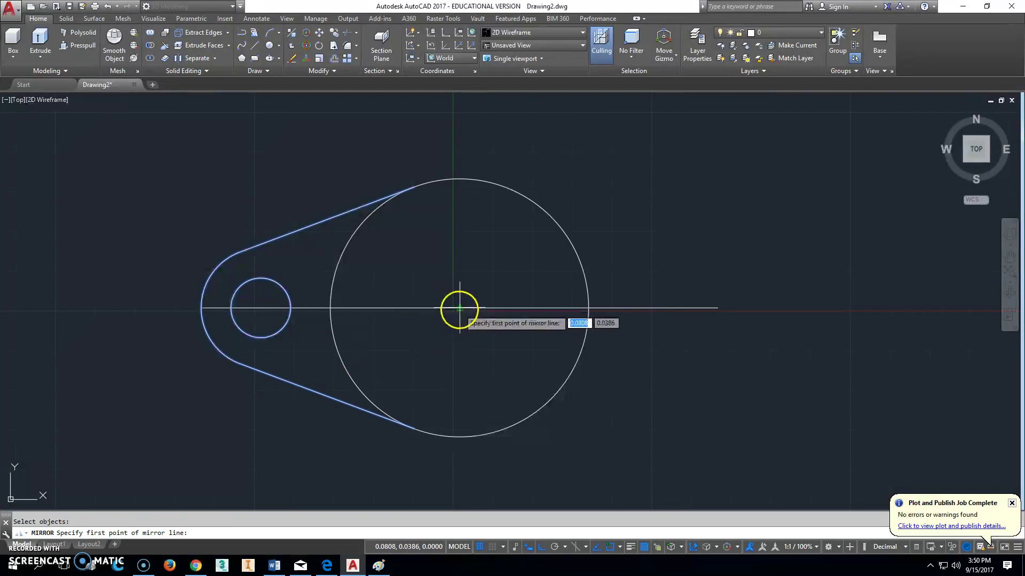
pyautogui.click(459, 308)
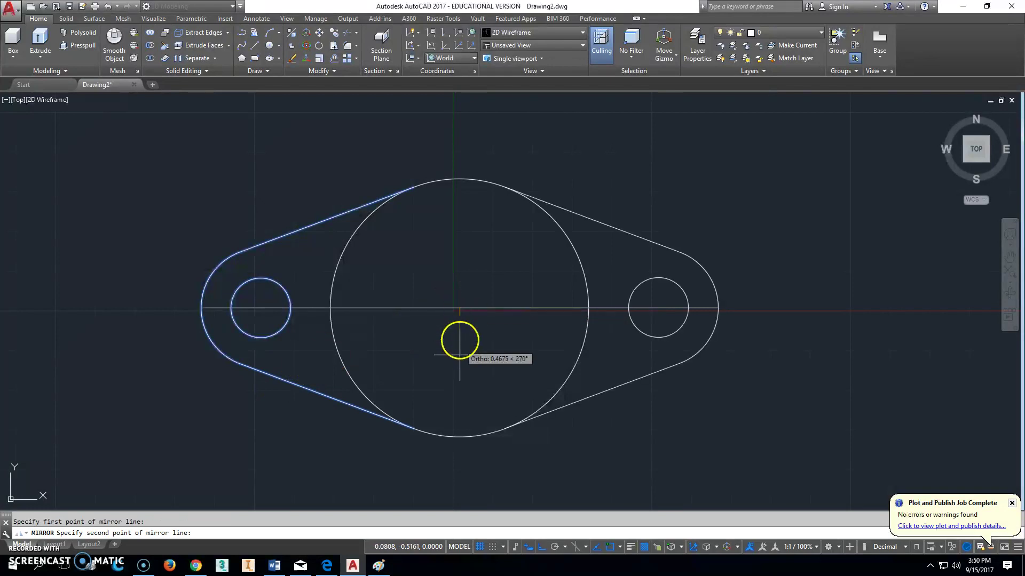
pyautogui.click(461, 463)
pyautogui.rightClick(463, 463)
pyautogui.click(495, 353)
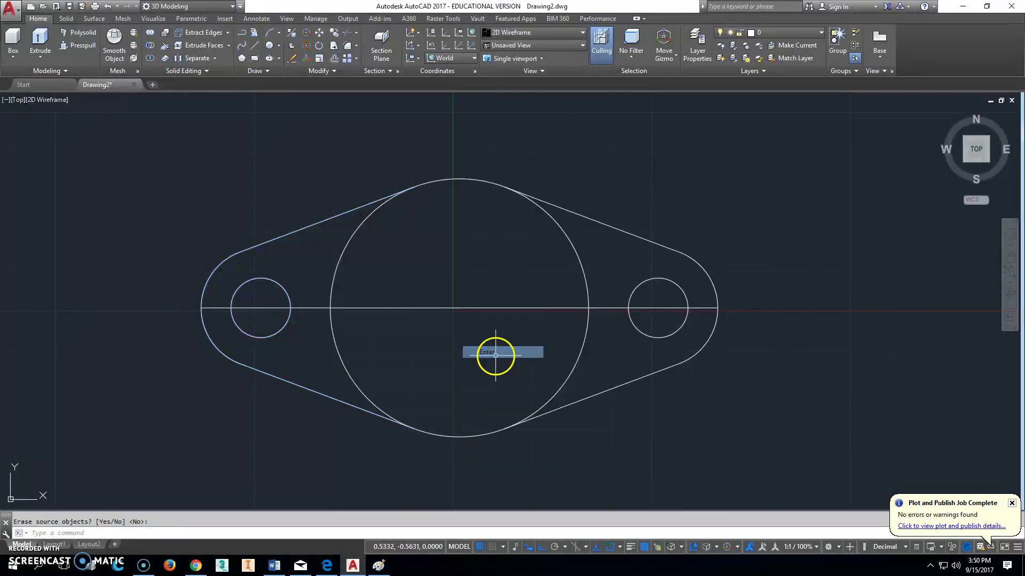
# Erase the horizontal centre line and trim the big circle's left and right arcs
pyautogui.click(360, 308)
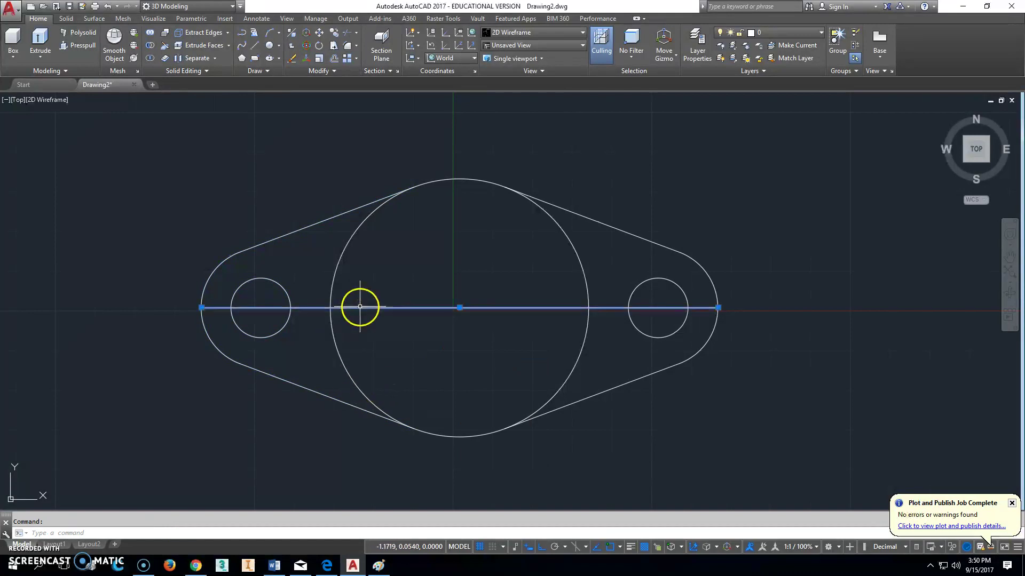
pyautogui.press('Delete')
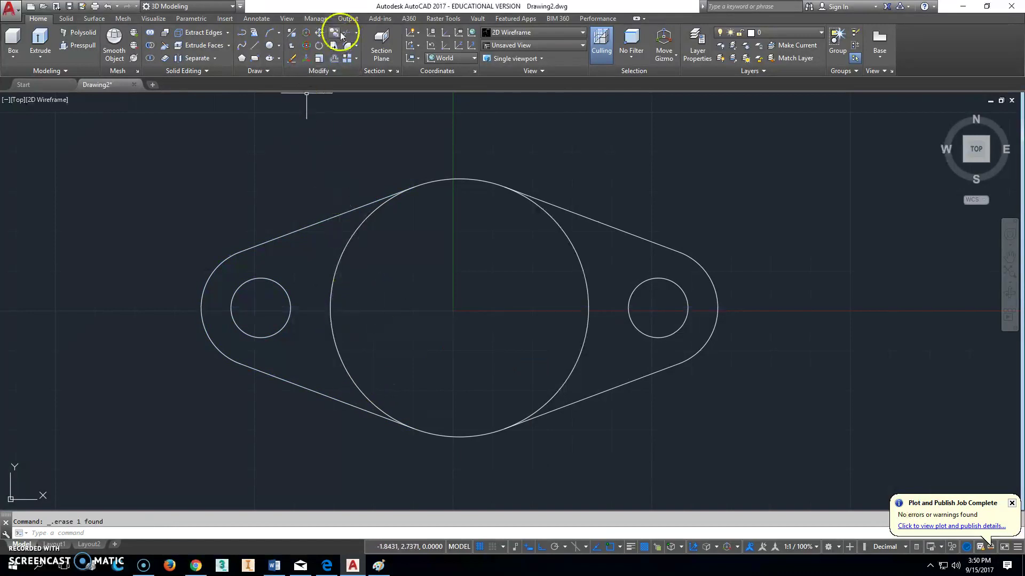
pyautogui.click(347, 36)
pyautogui.press('Return')
pyautogui.click(354, 232)
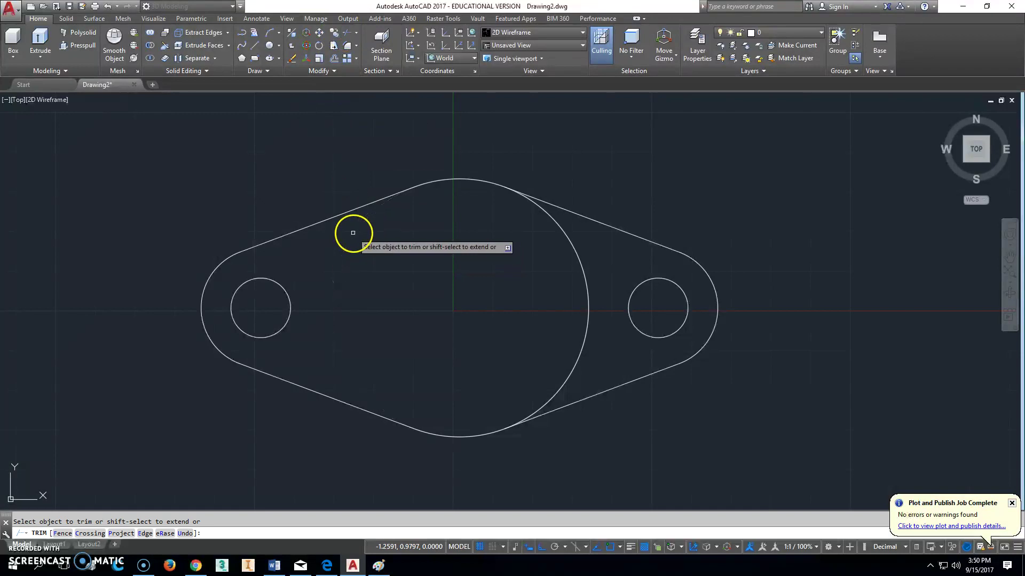
pyautogui.click(549, 229)
pyautogui.press('Escape')
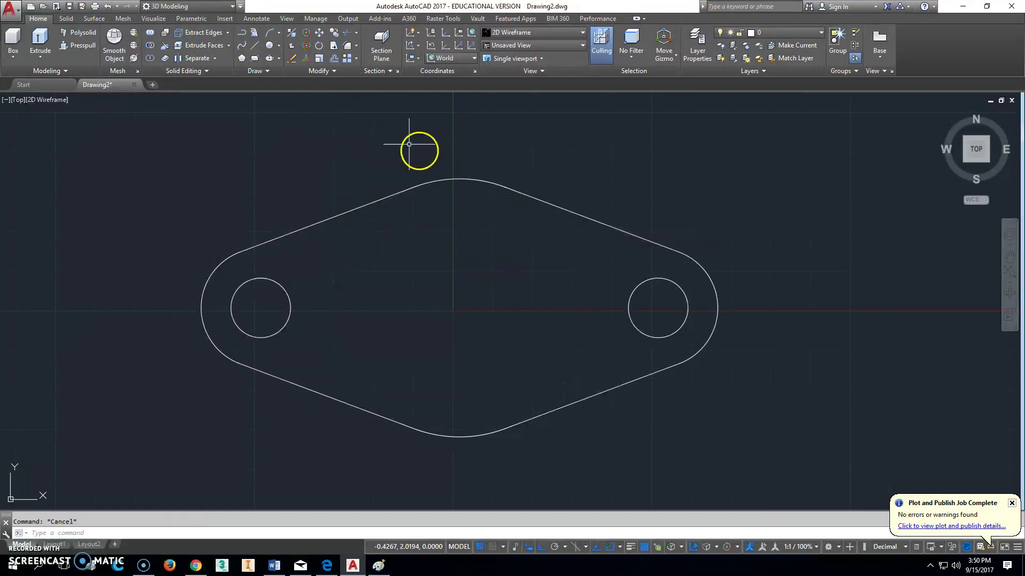
# Draw a 2.38-diameter central hole snapped to the top arc's centre
pyautogui.click(278, 46)
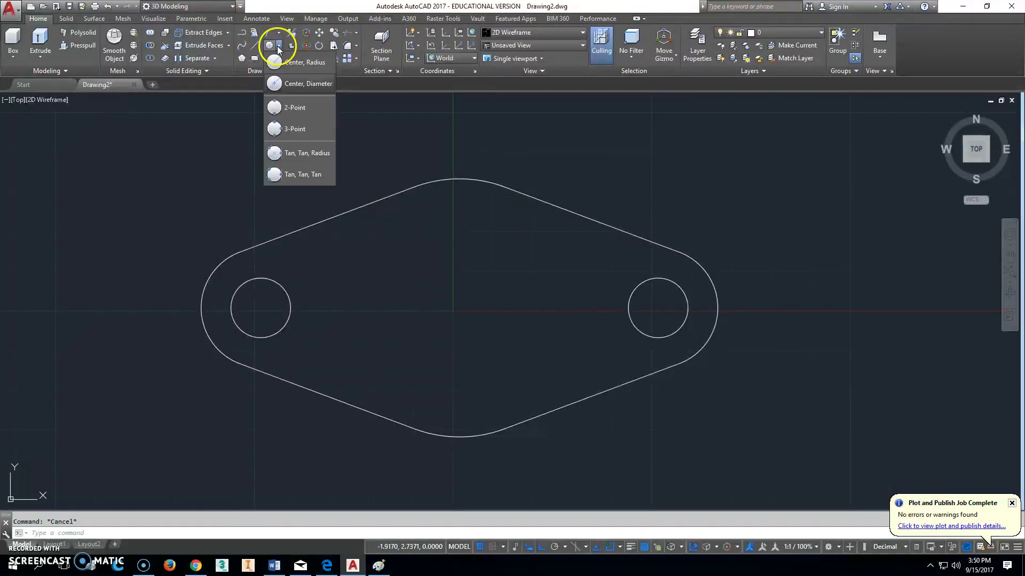
pyautogui.click(280, 77)
pyautogui.keyDown('shift'); pyautogui.rightClick(431, 165); pyautogui.keyUp('shift')
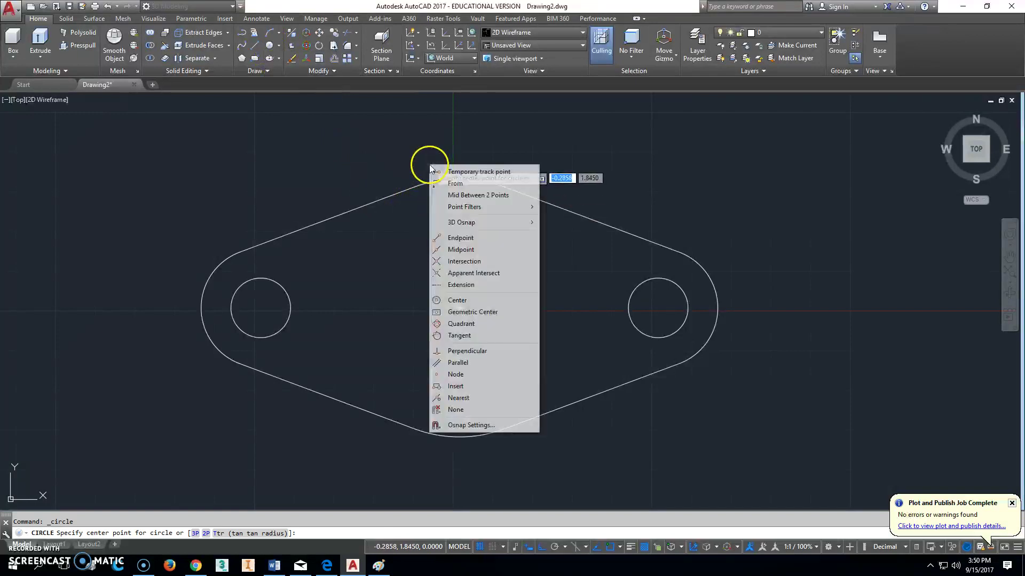
pyautogui.click(458, 299)
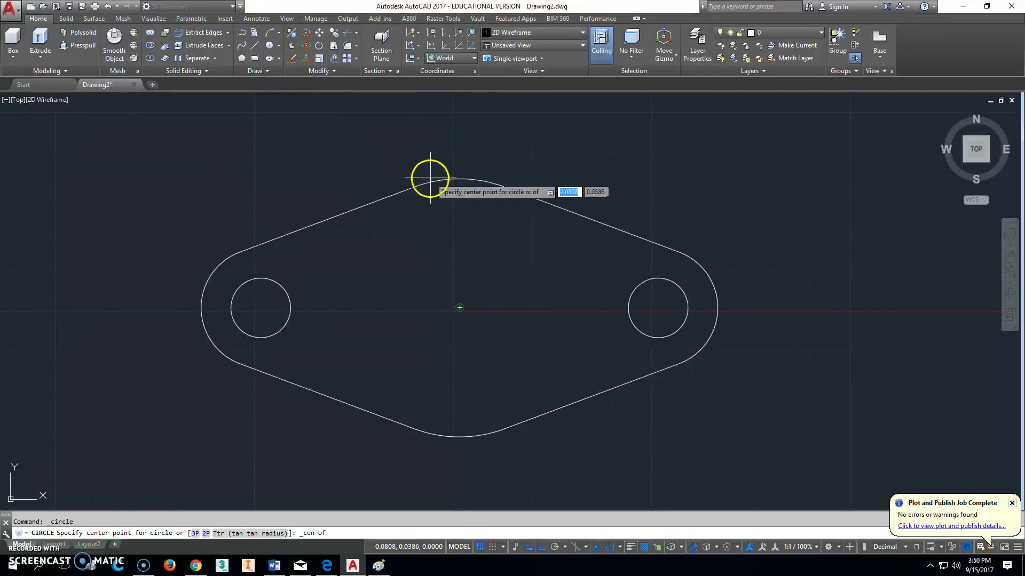
pyautogui.click(432, 186)
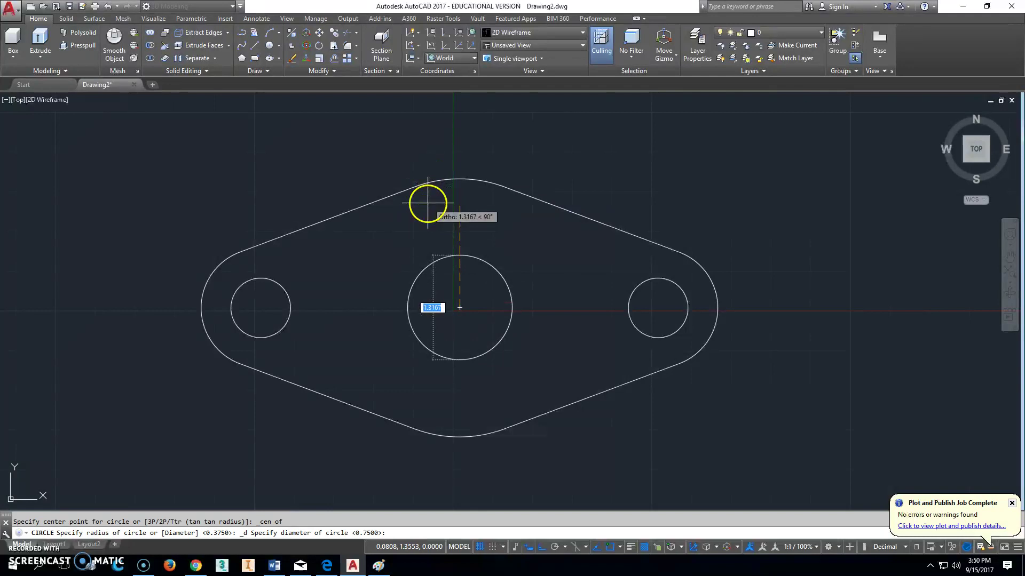
pyautogui.write('2.38')
pyautogui.press('Return')
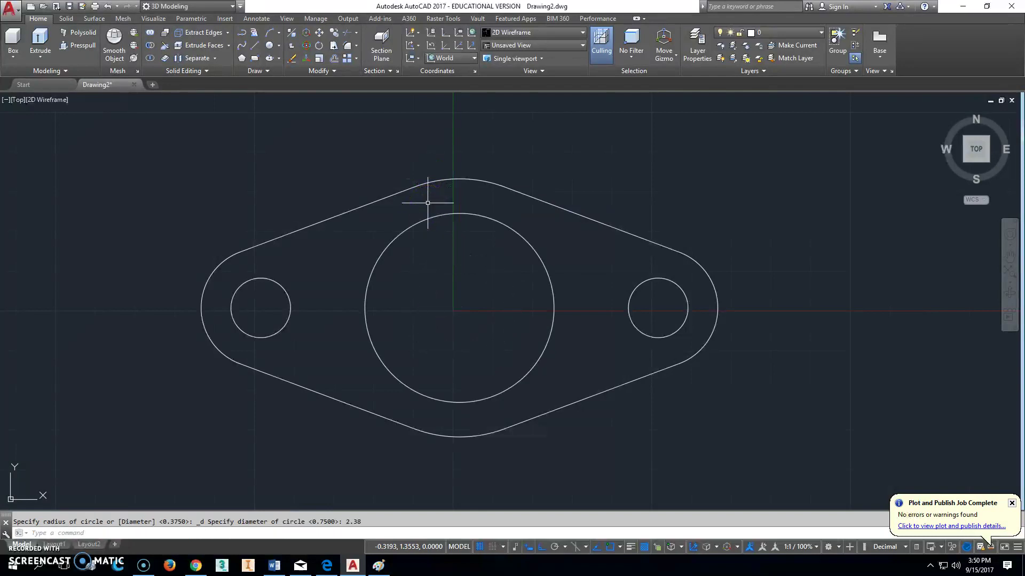
pyautogui.press('Escape')
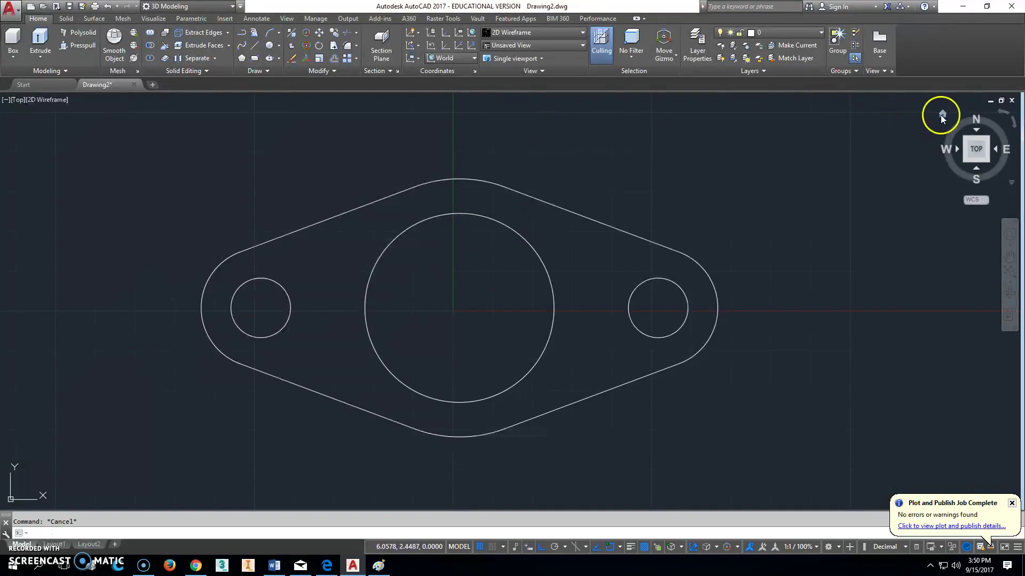
# From the Home isometric view, press-pull the spacer plate 1 unit thick, then zoom to extents
pyautogui.click(941, 116)
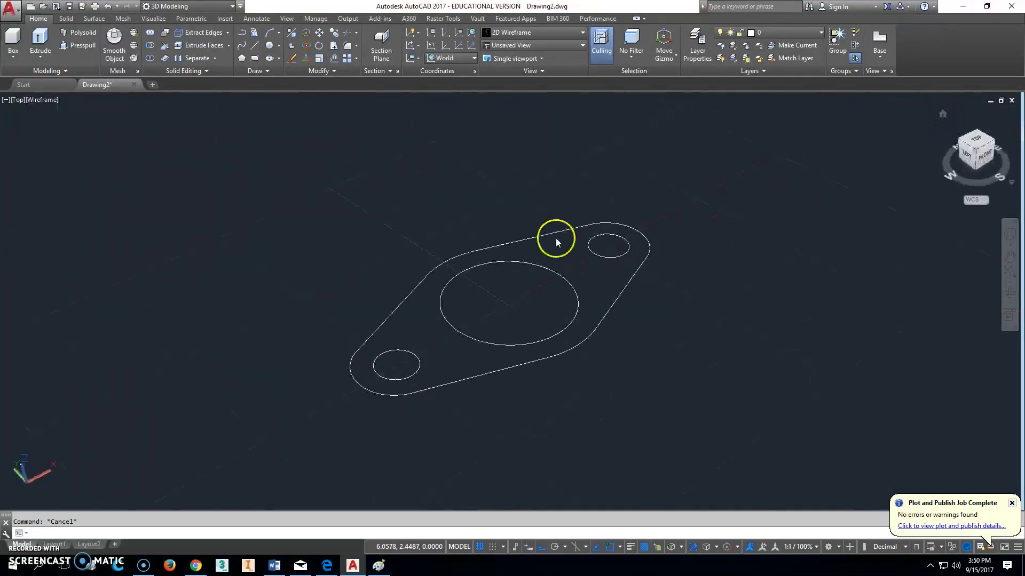
pyautogui.click(77, 45)
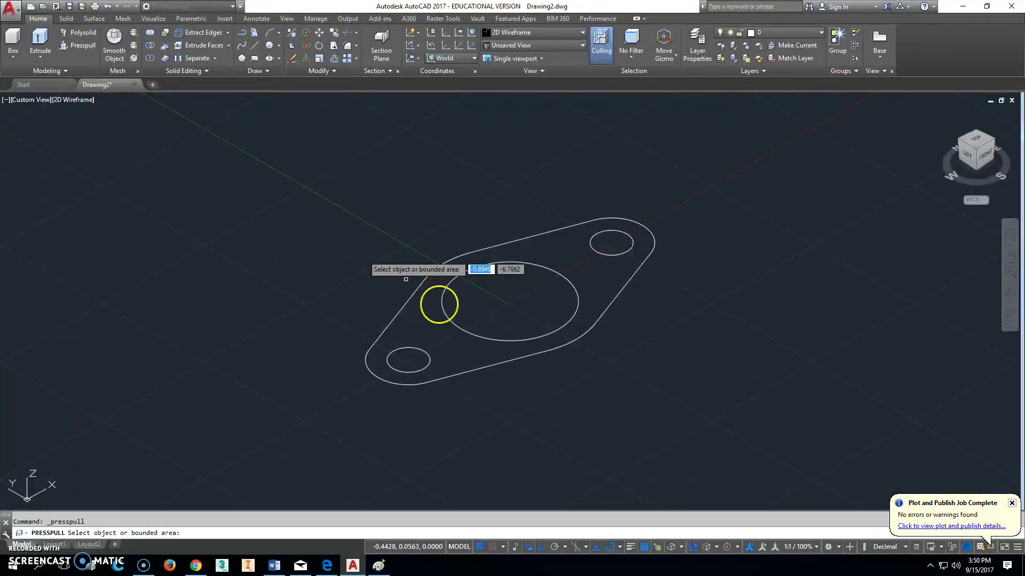
pyautogui.click(440, 339)
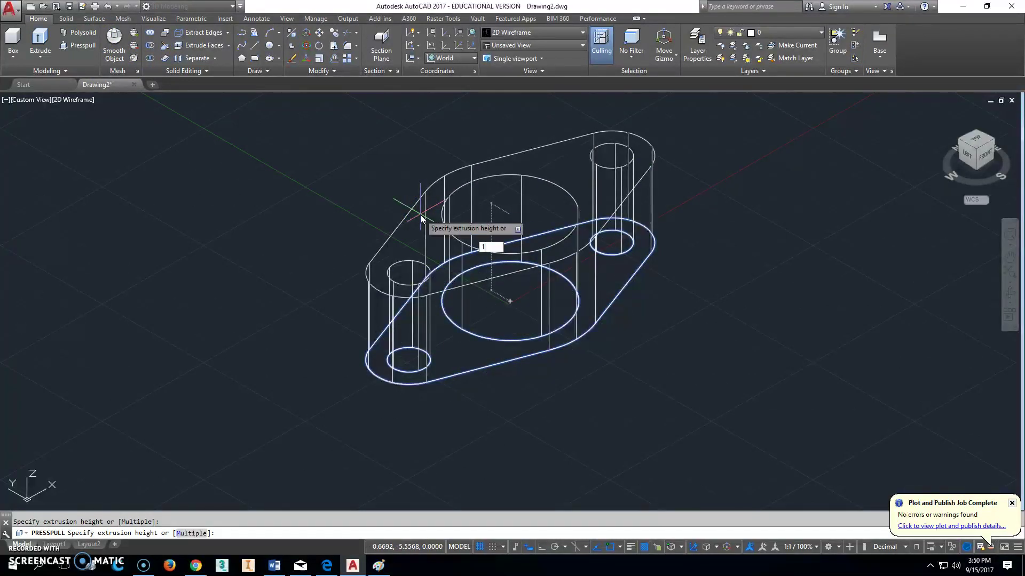
pyautogui.press('Return')
pyautogui.press('Escape')
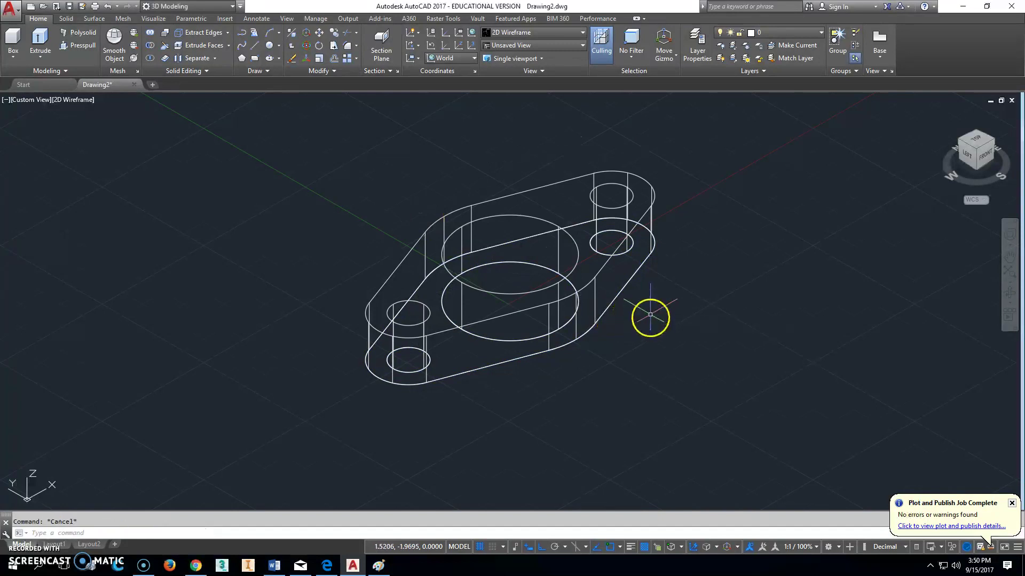
pyautogui.middleClick(649, 318)
pyautogui.middleClick(649, 317)
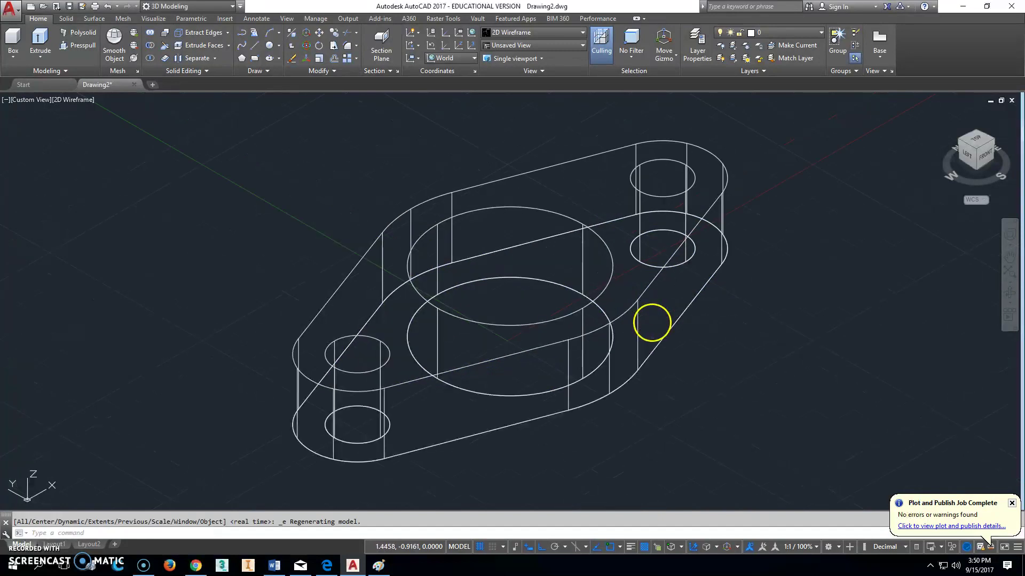
# Save the drawing as '208-6-47 Spacer.dwg' in Documents
pyautogui.click(79, 8)
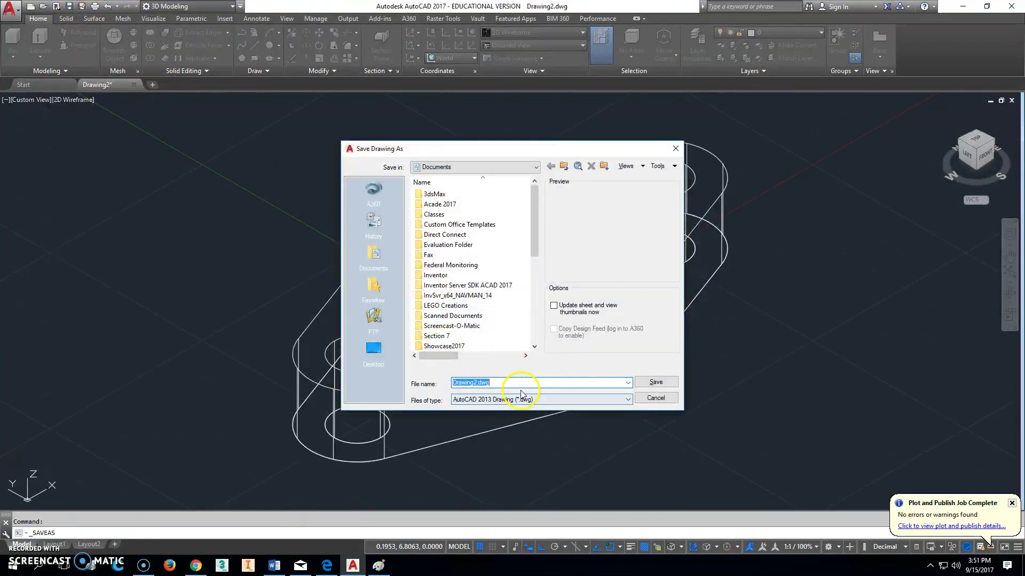
pyautogui.write('208')
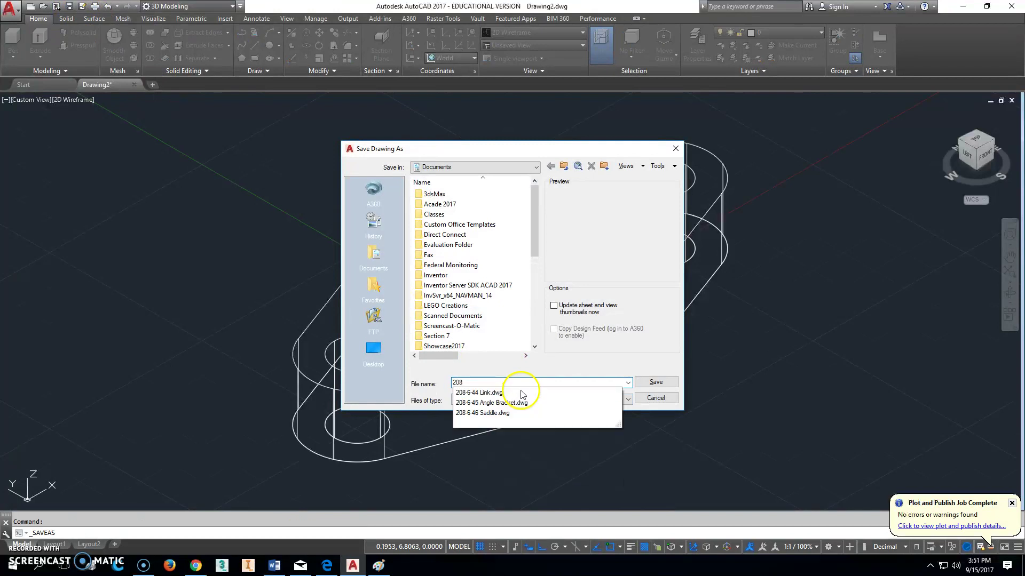
pyautogui.write('-6-')
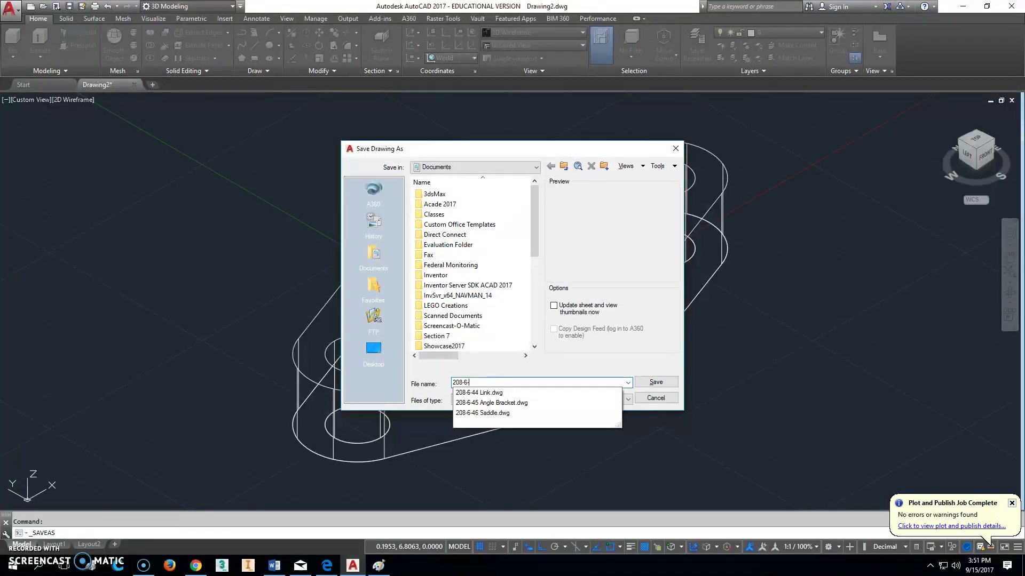
pyautogui.write('47 Spacer')
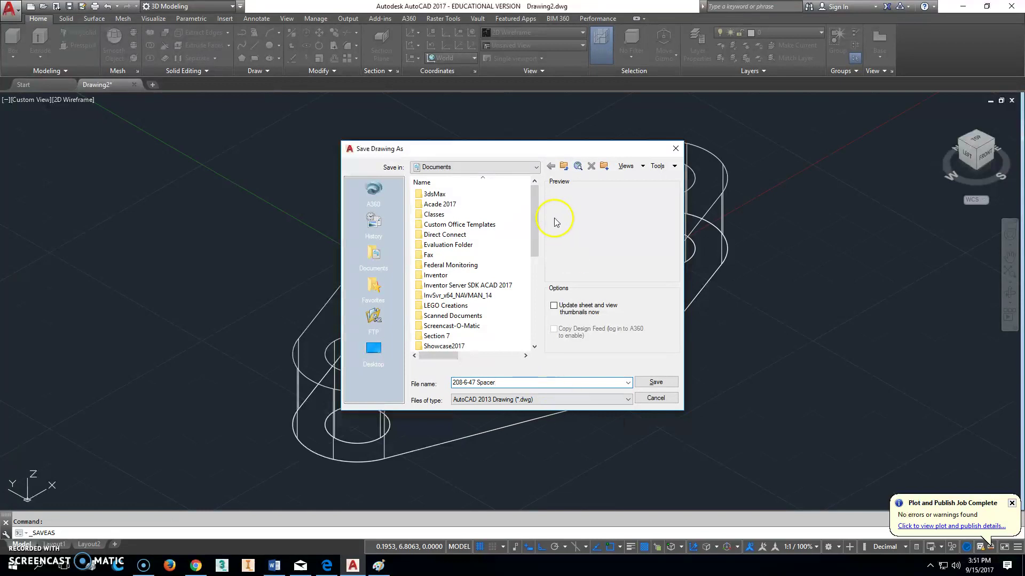
pyautogui.moveTo(534, 223); pyautogui.dragTo(533, 314)
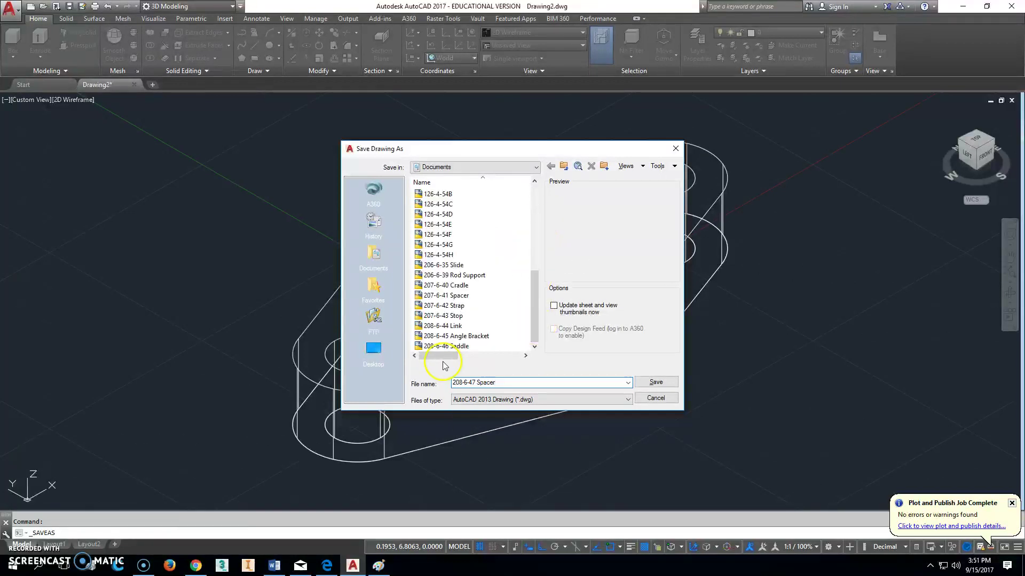
pyautogui.click(669, 381)
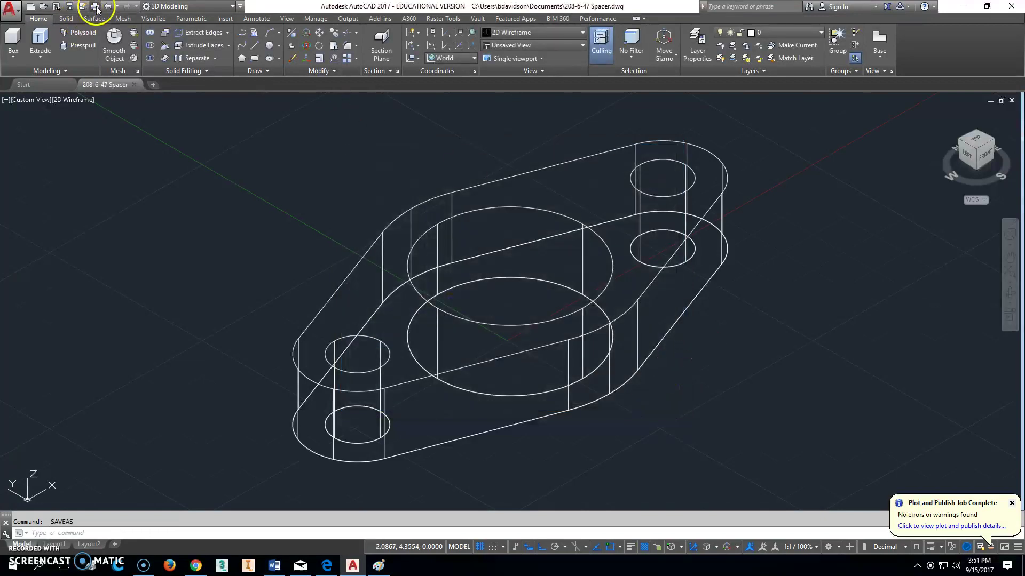
# Set up a DWG To PDF.pc3 plot of the drawing extents, centred on the page
pyautogui.click(96, 7)
pyautogui.click(471, 200)
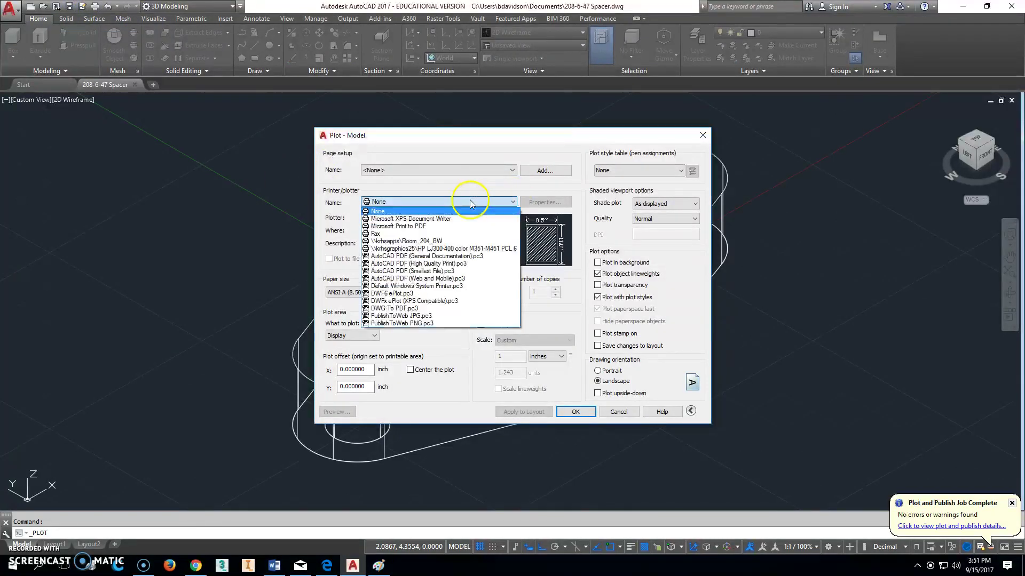
pyautogui.click(412, 309)
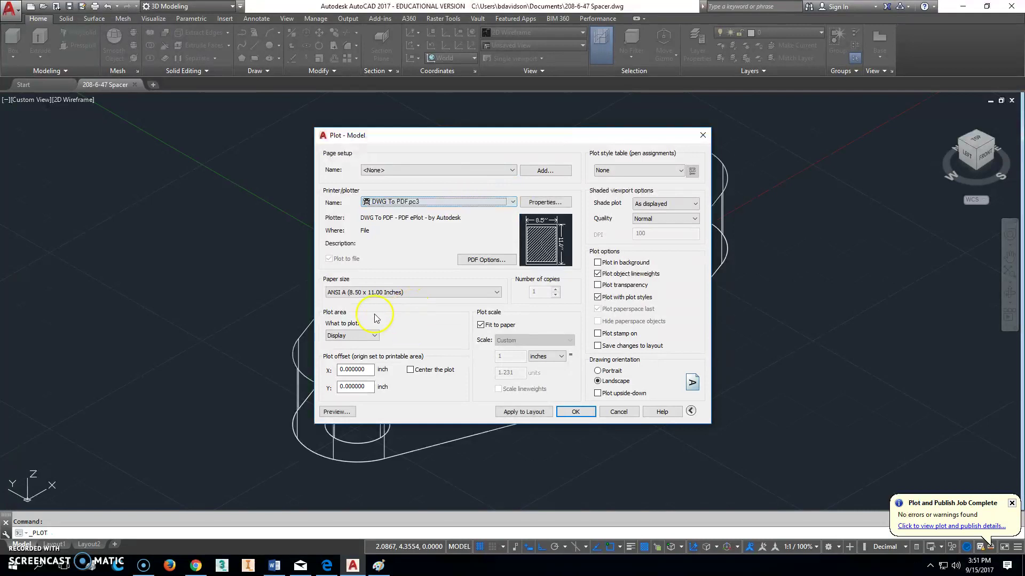
pyautogui.click(361, 338)
pyautogui.click(339, 350)
pyautogui.click(410, 370)
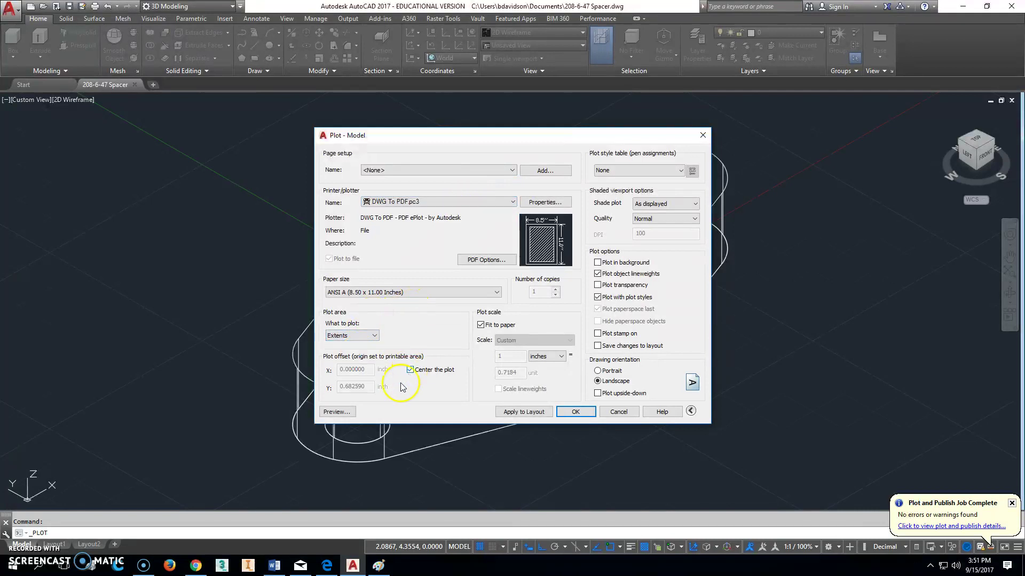
# Preview the plot, then plot and save it as '208-6-47 Spacer-Model.pdf'
pyautogui.click(336, 412)
pyautogui.rightClick(624, 239)
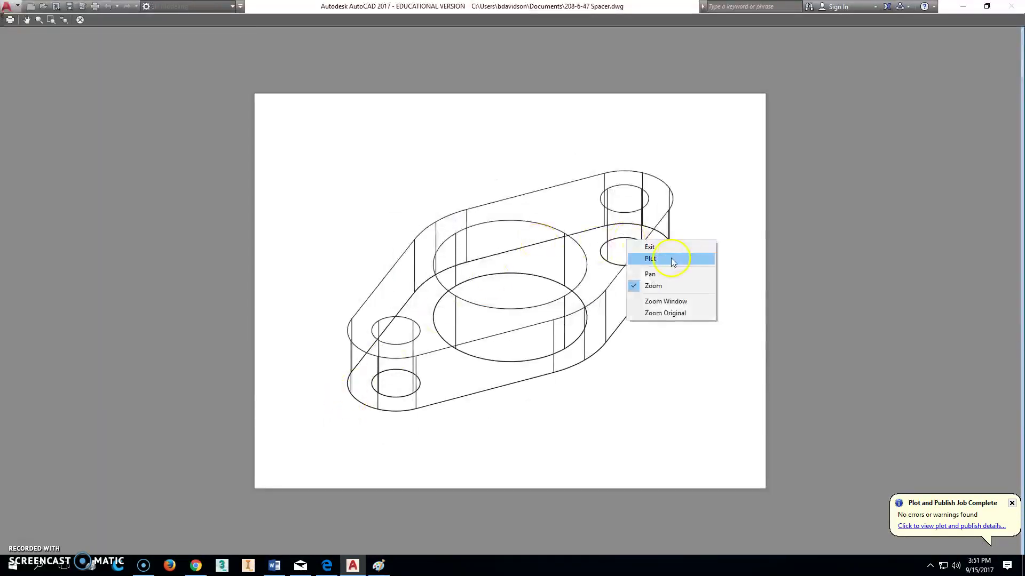
pyautogui.click(670, 258)
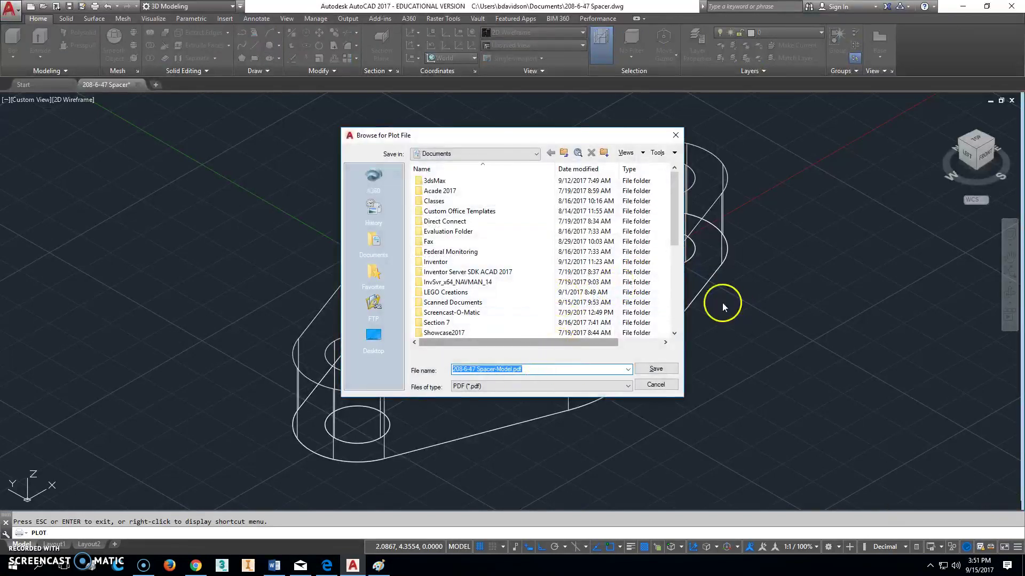
pyautogui.moveTo(675, 233); pyautogui.dragTo(676, 318)
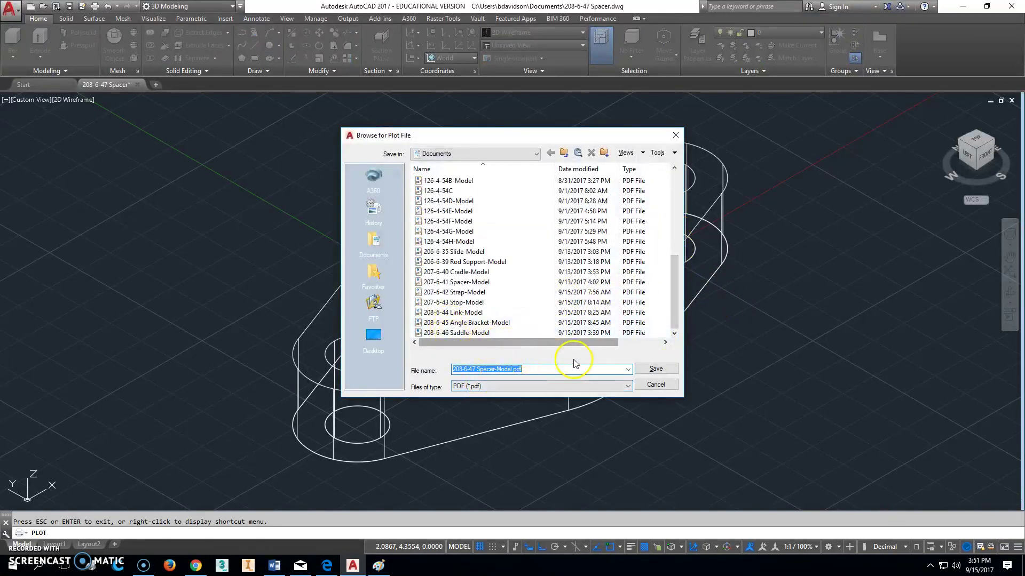
pyautogui.click(653, 368)
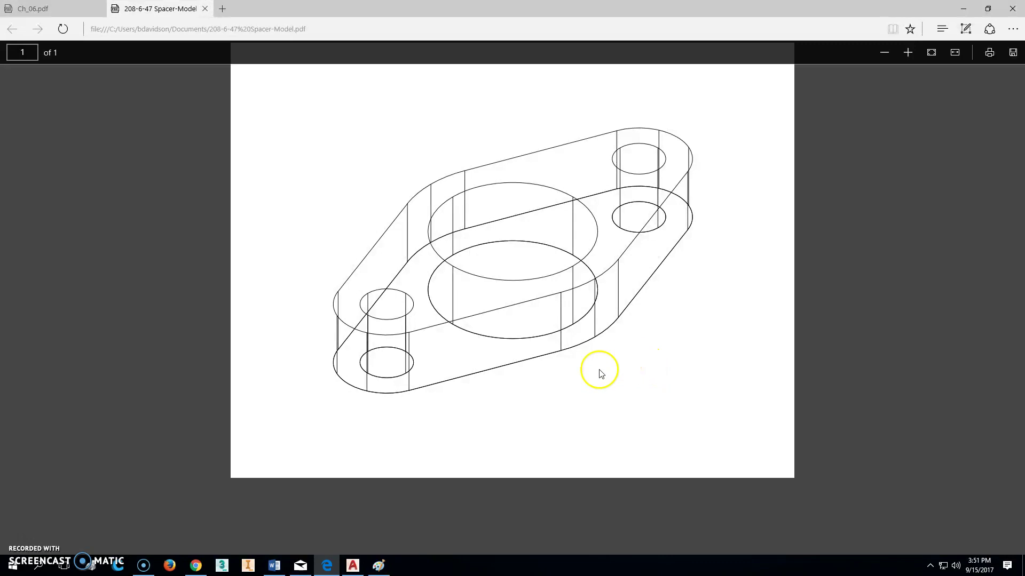